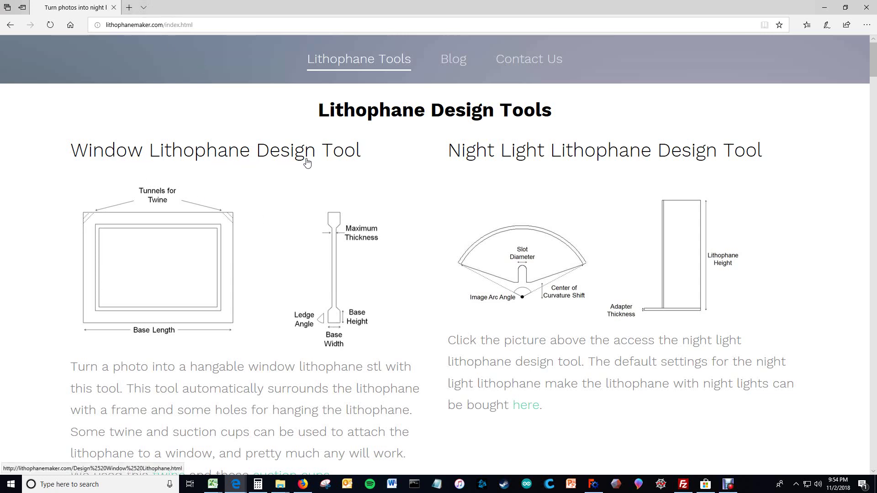
Open the window lithophane design tool and set the base length to 200 mm.
click(269, 249)
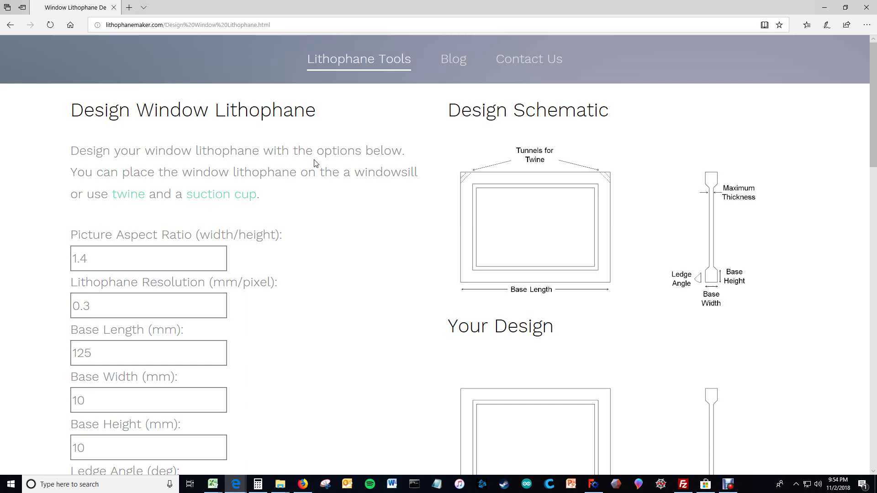
scroll(209, 162, down, 3)
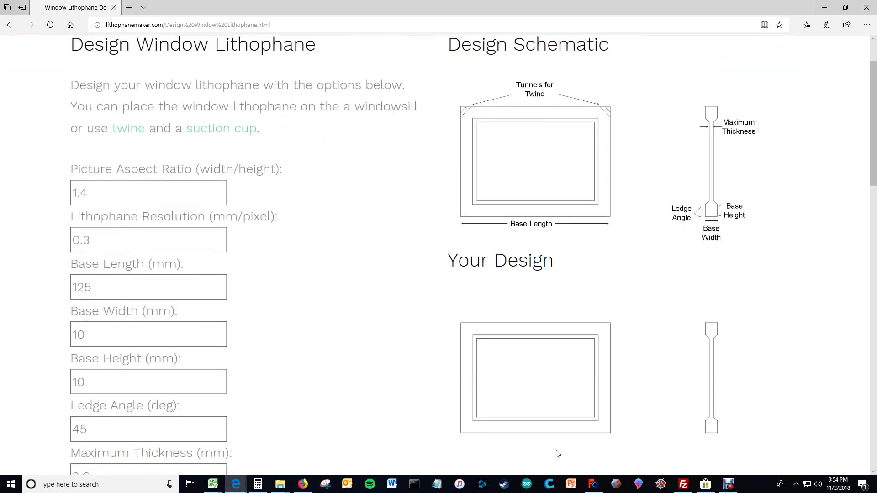
scroll(284, 304, down, 3)
click(105, 217)
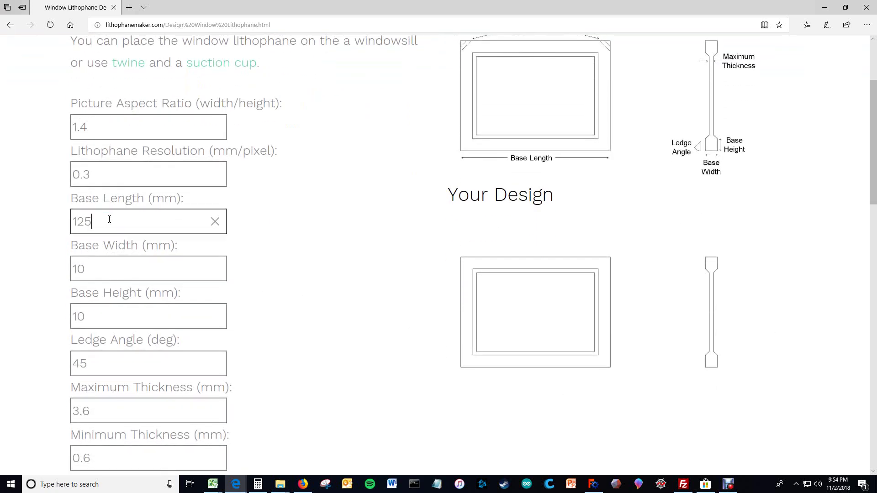
key(ctrl+a)
text(200)
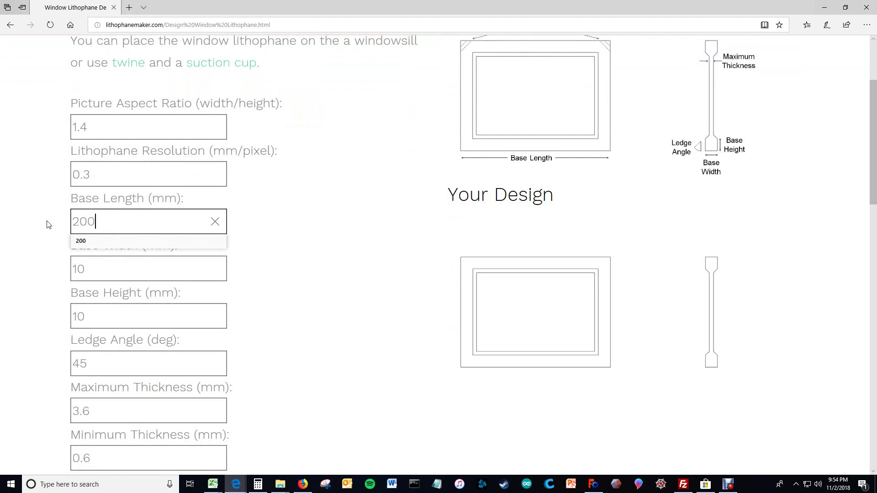
Set the base width to 20 mm, the base height to 20 mm and the ledge angle to 60 degrees.
key(Tab)
text(20)
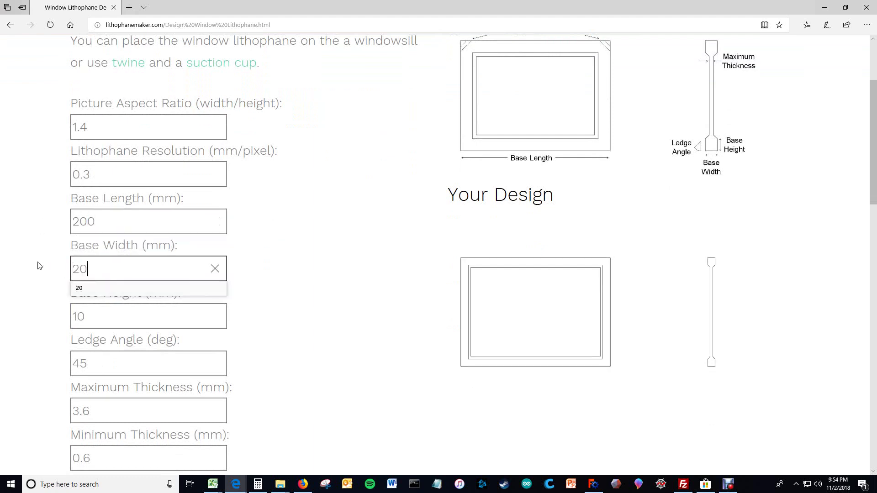
key(Tab)
text(20)
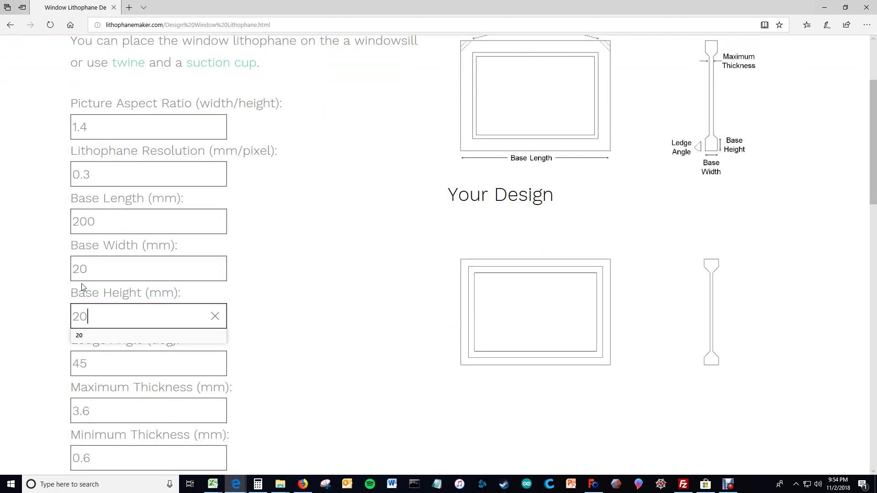
key(Tab)
text(60)
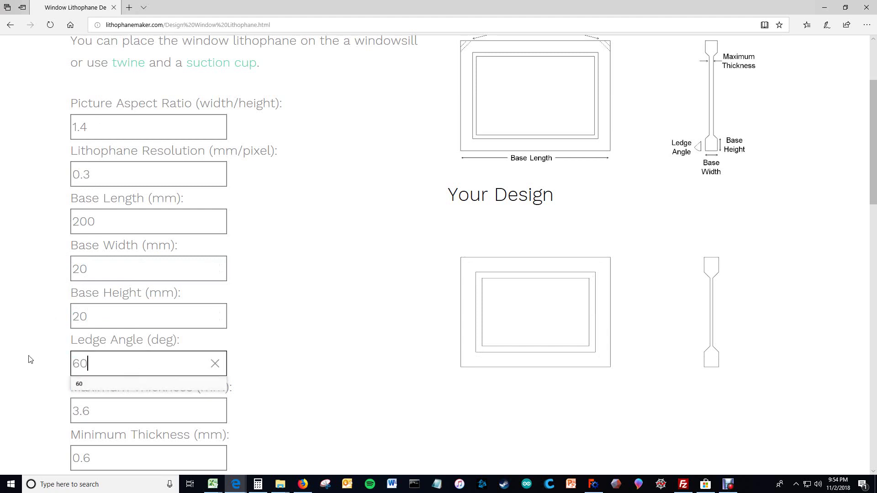
click(106, 417)
Choose the 600 x 530 JPEG whose name starts with 17-4 from the images folder as the lithophane picture.
scroll(278, 264, down, 5)
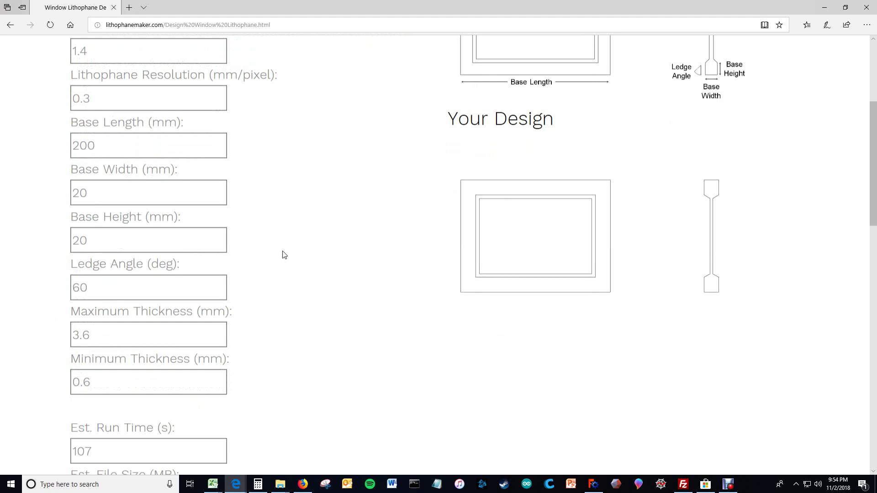
scroll(276, 241, down, 1)
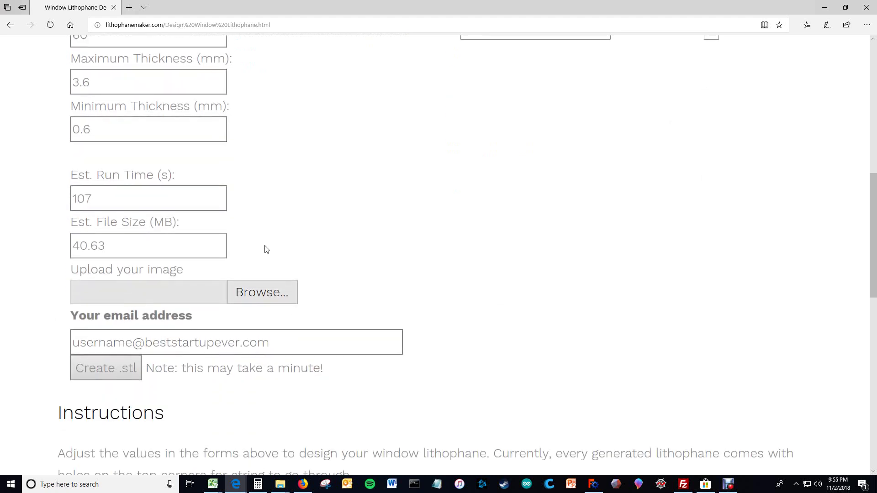
click(263, 292)
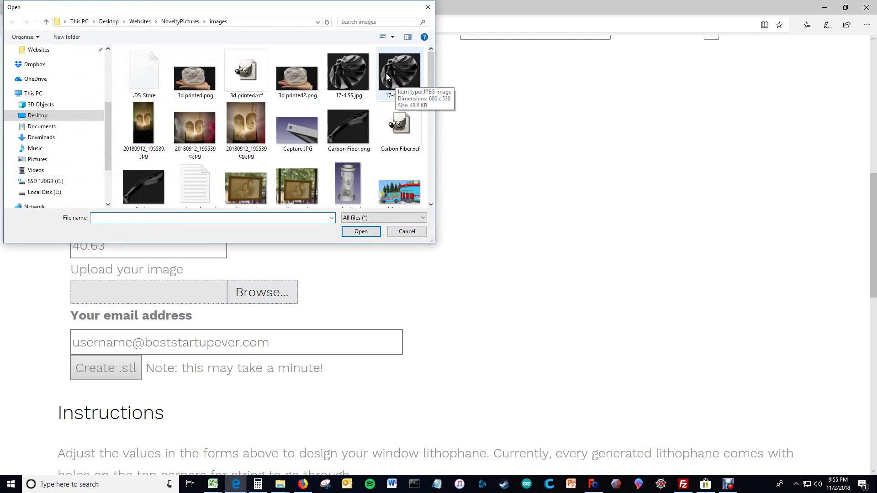
double_click(399, 76)
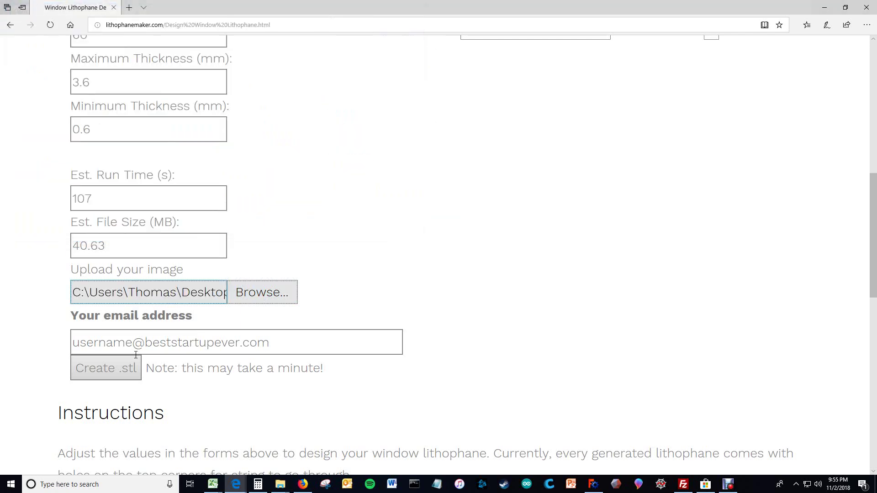
Fill in the recipient's e-mail address and create the lithophane STL.
click(105, 342)
click(105, 376)
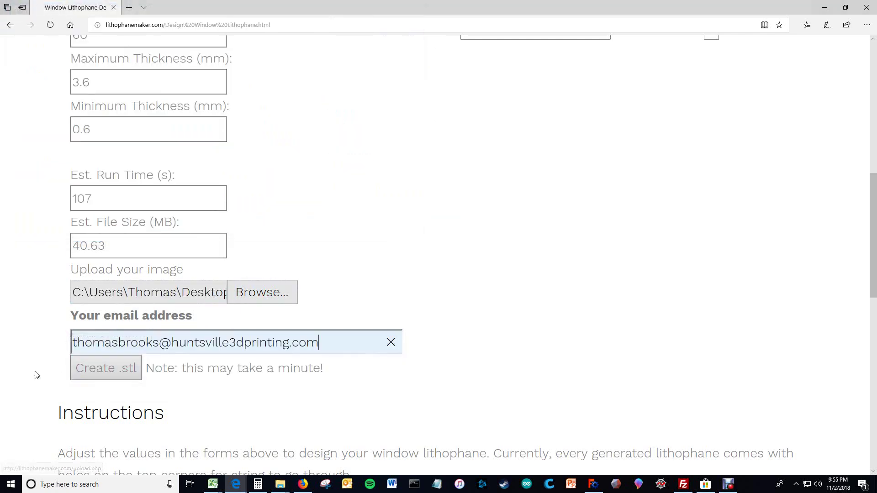
click(90, 376)
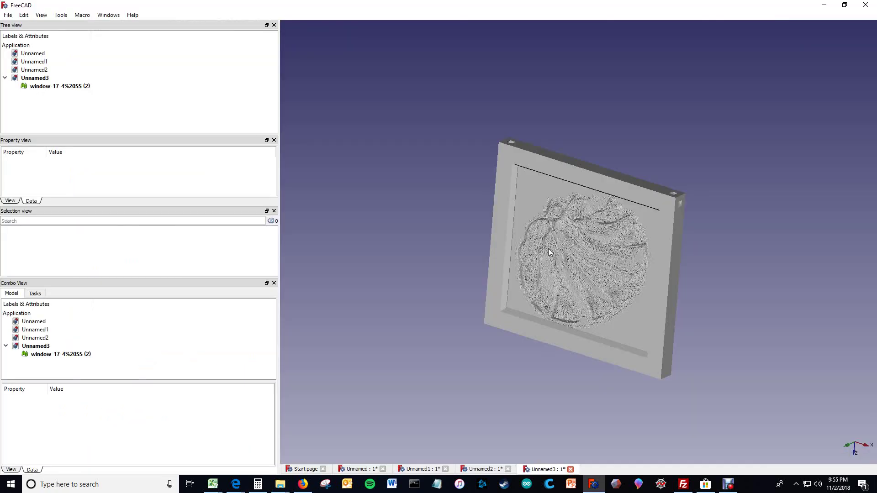
Examine the lithophane mesh in FreeCAD from several angles, including its image relief, frame and the twine tunnels at the corners.
mouse_move(549, 250)
middle_down()
mouse_move(510, 172)
mouse_move(665, 240)
mouse_move(567, 249)
middle_up()
scroll(568, 196, up, 3)
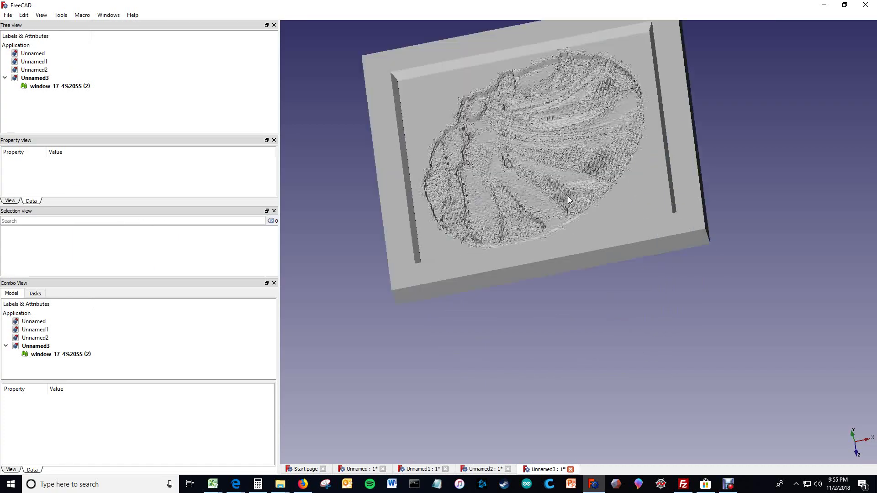
scroll(568, 196, up, 3)
scroll(568, 196, down, 6)
mouse_move(574, 146)
middle_down()
mouse_move(649, 157)
mouse_move(679, 197)
middle_up()
middle_drag(586, 181, 614, 199)
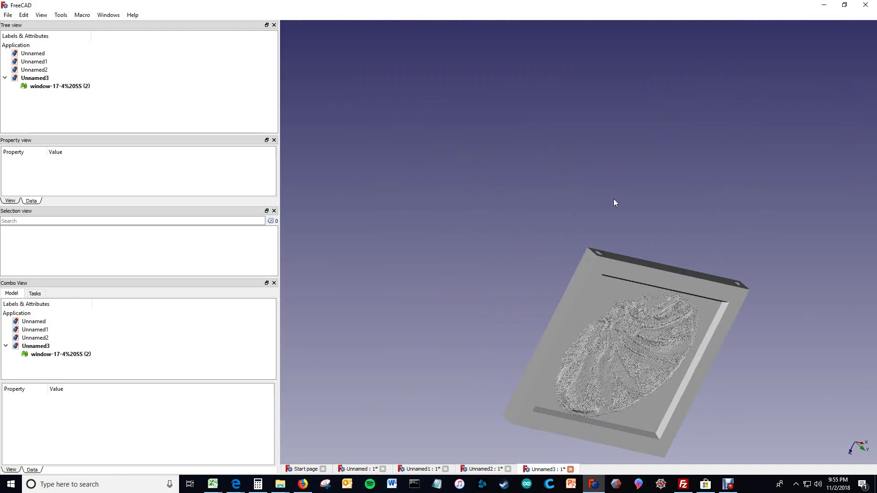
middle_drag(728, 289, 497, 287)
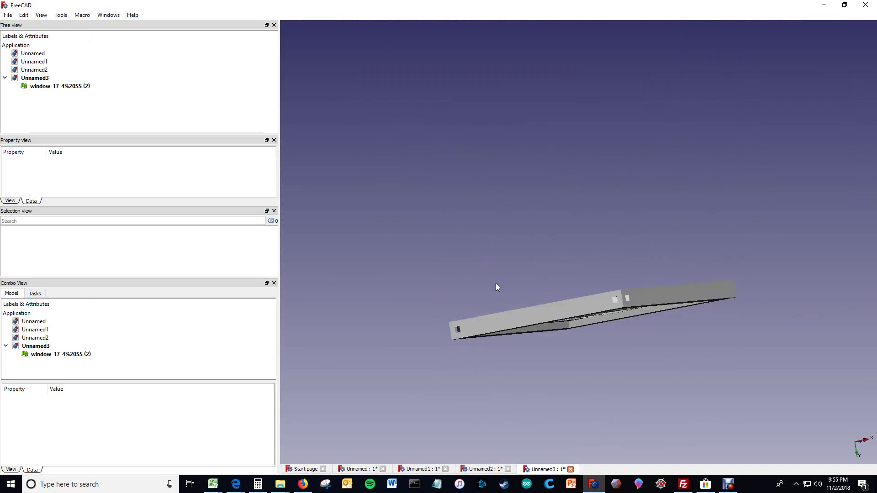
scroll(450, 321, up, 5)
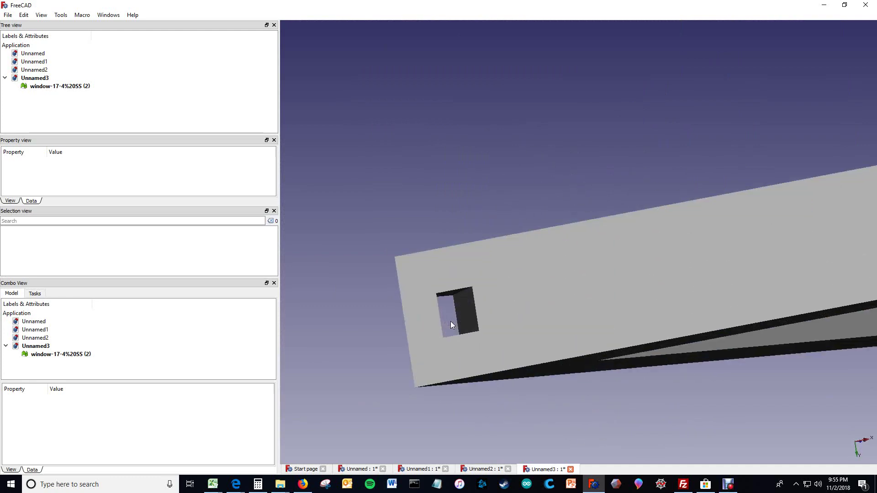
scroll(450, 321, down, 3)
middle_drag(450, 322, 462, 276)
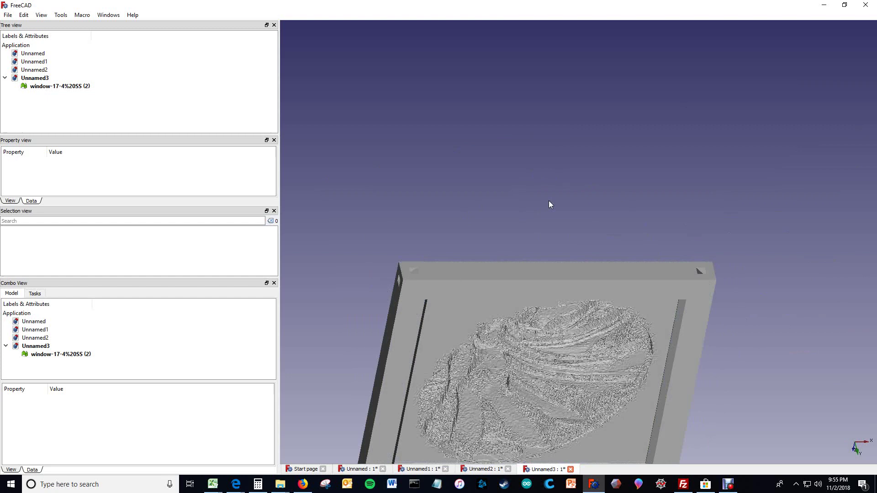
scroll(552, 182, down, 5)
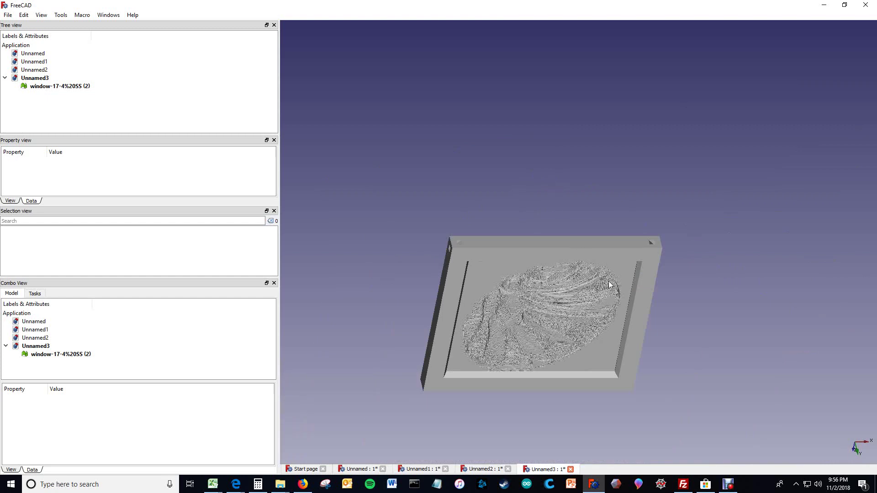
middle_drag(552, 182, 623, 230)
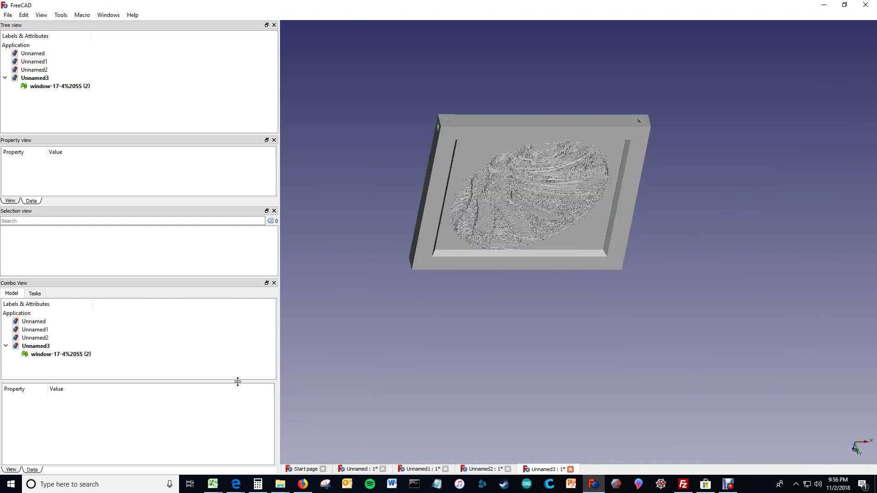
Switch back to the lithophanemaker.com page in the browser and open the window lithophane design tool.
mouse_move(236, 484)
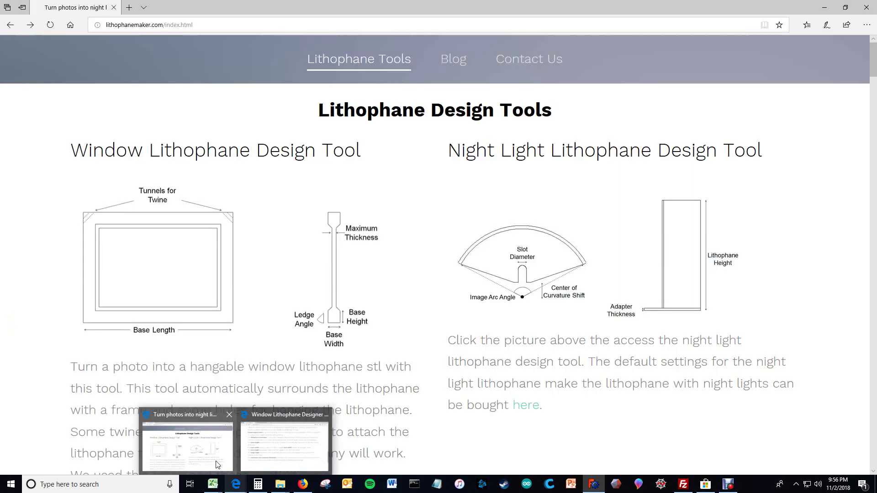
click(217, 465)
click(236, 310)
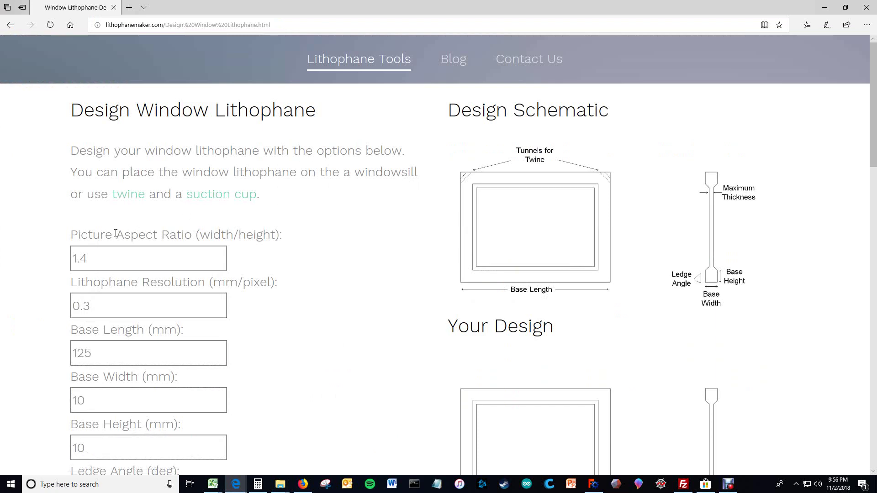
Set the picture aspect ratio to 2 to preview a wider frame.
drag(121, 260, 51, 256)
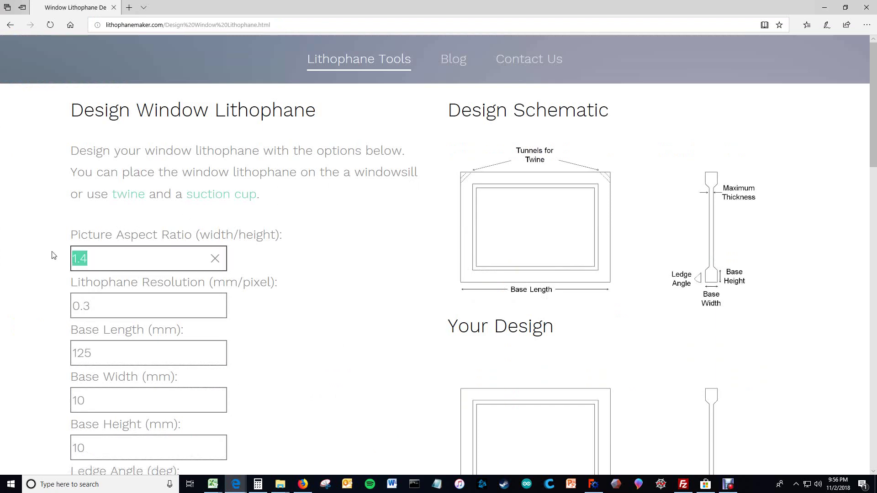
click(287, 226)
drag(170, 254, 58, 257)
click(294, 252)
scroll(294, 252, down, 4)
drag(98, 61, 26, 68)
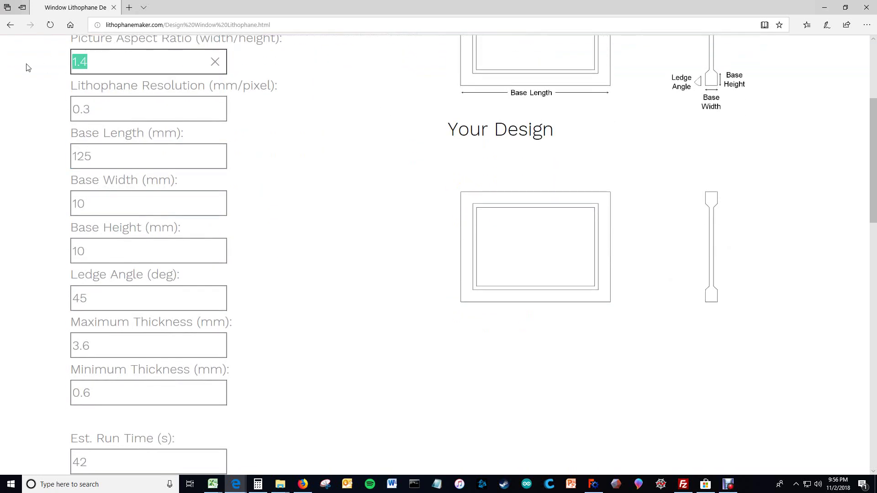
text(2)
click(139, 115)
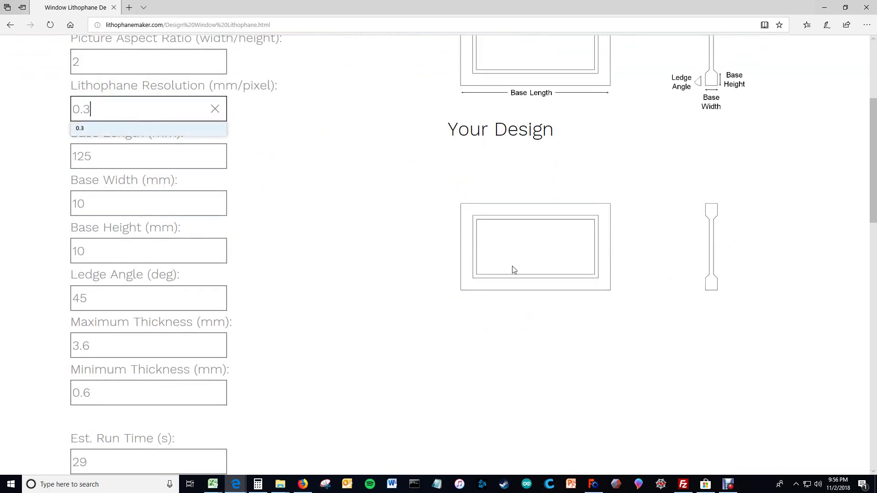
click(352, 155)
Set the picture aspect ratio to 1.5.
scroll(325, 155, up, 1)
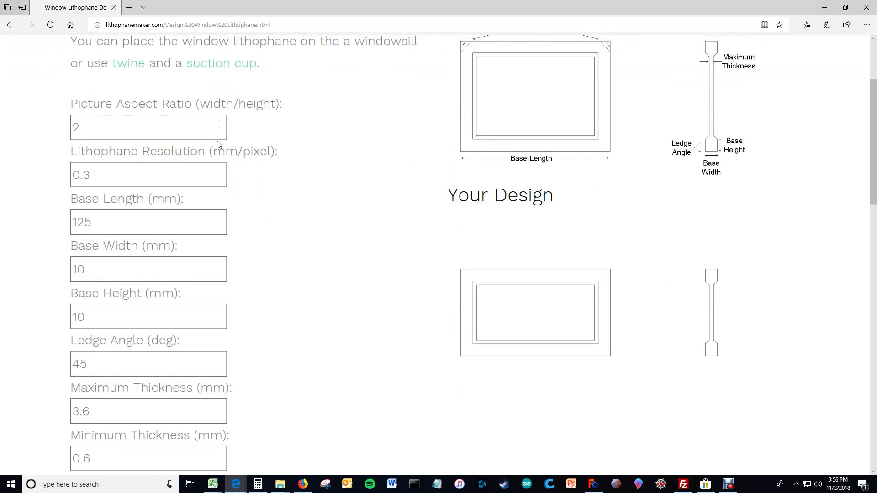
drag(127, 129, 71, 124)
key(BackSpace)
text(1.5)
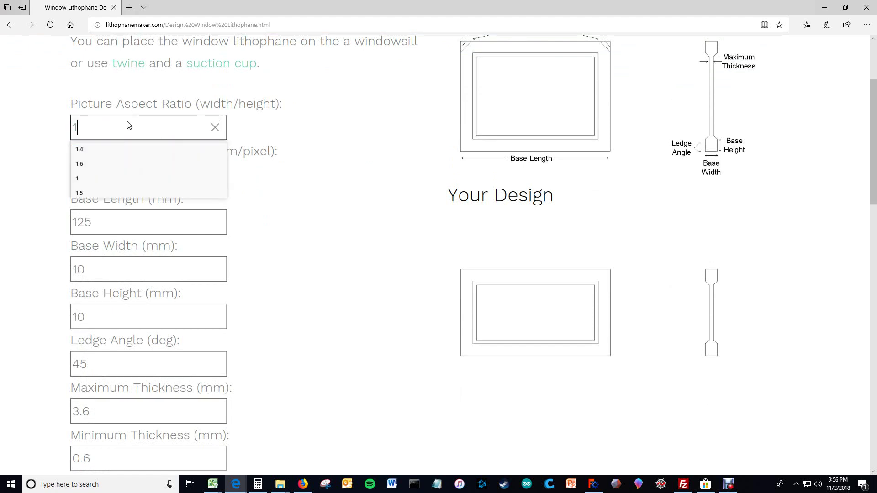
click(154, 178)
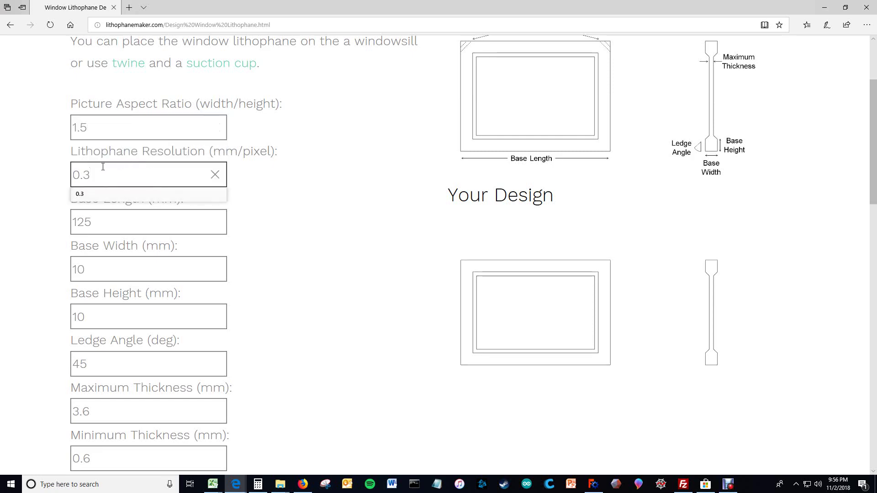
click(272, 152)
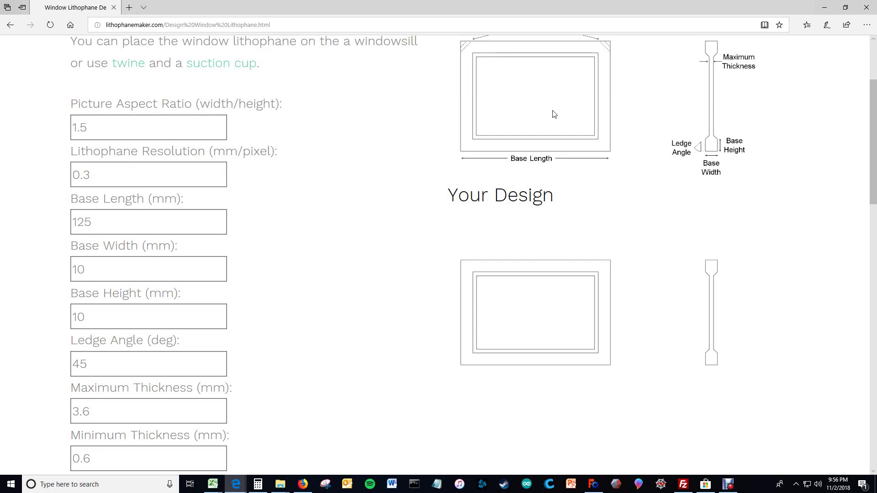
Set the base length of the frame to 200 mm.
drag(111, 219, 65, 216)
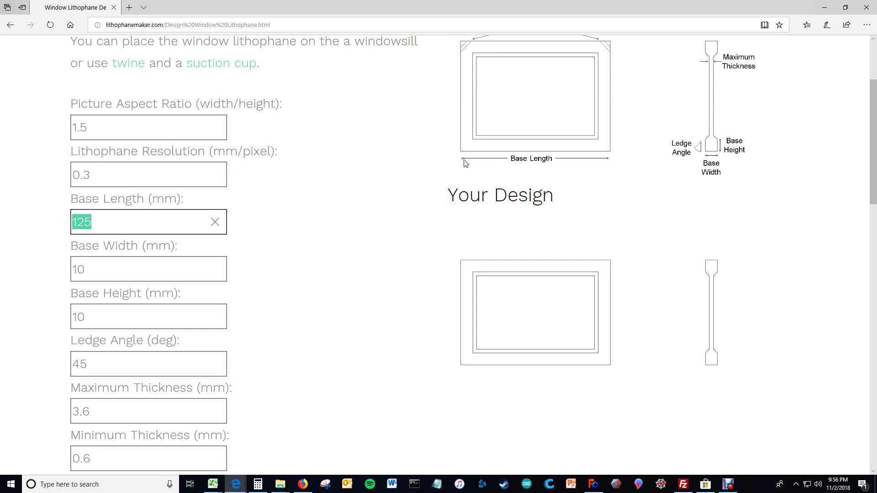
text(200)
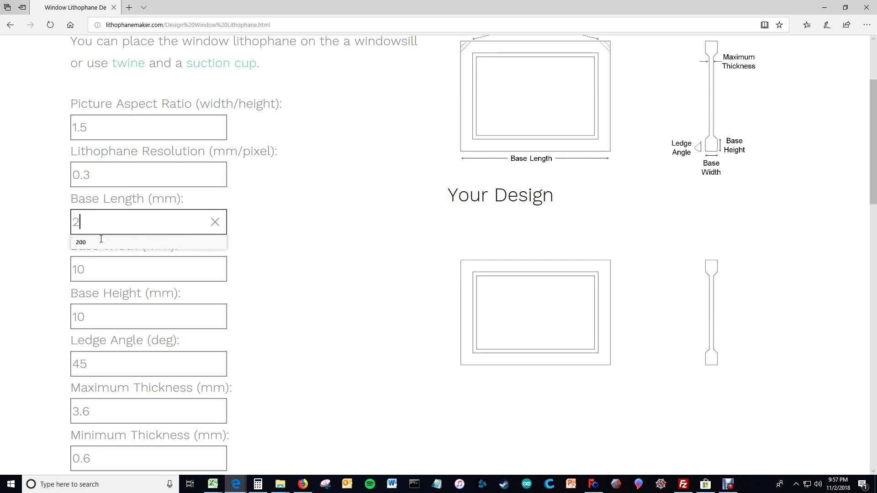
click(121, 274)
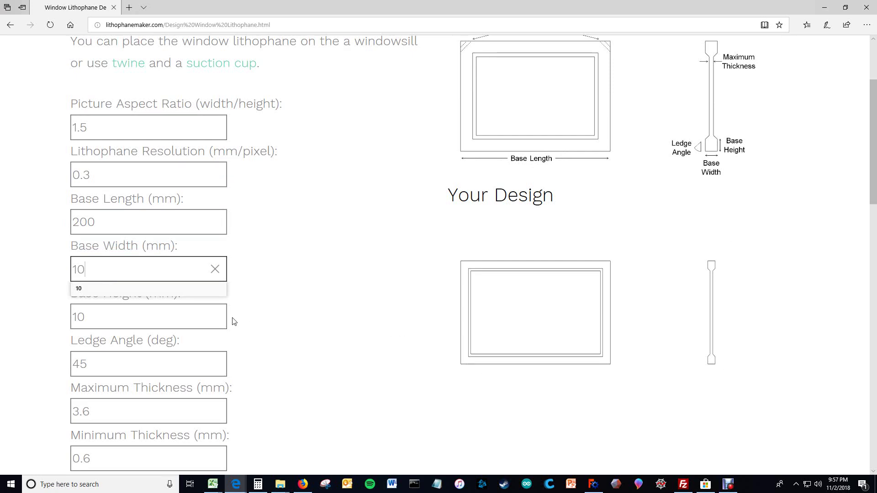
Try a base length of 300 mm in the design preview and set it back to 200 mm.
drag(136, 222, 40, 223)
text(3)
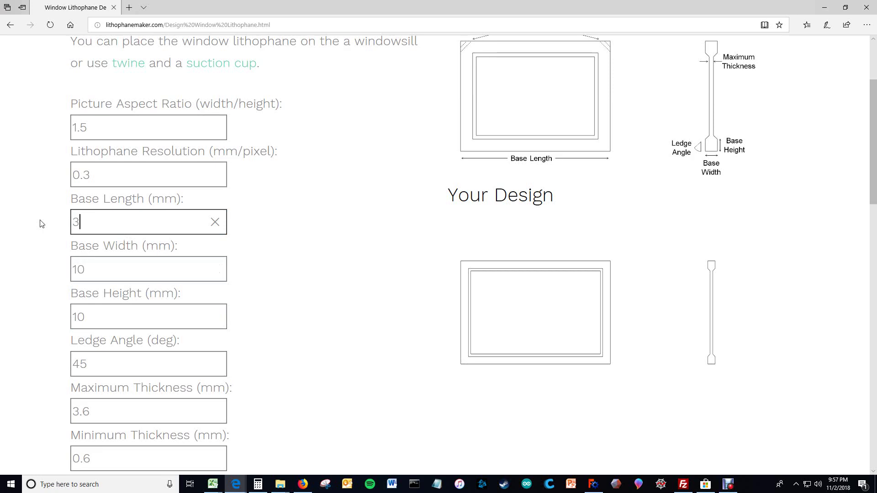
text(00)
click(108, 261)
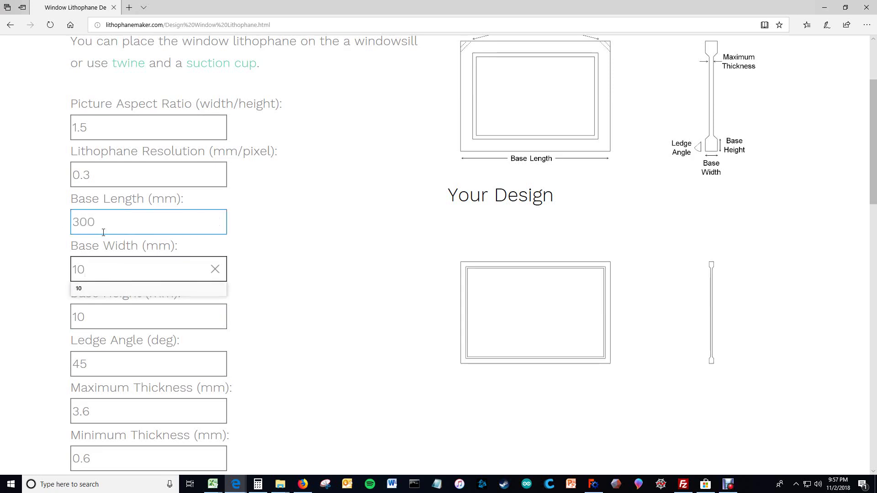
drag(101, 227, 37, 224)
text(200)
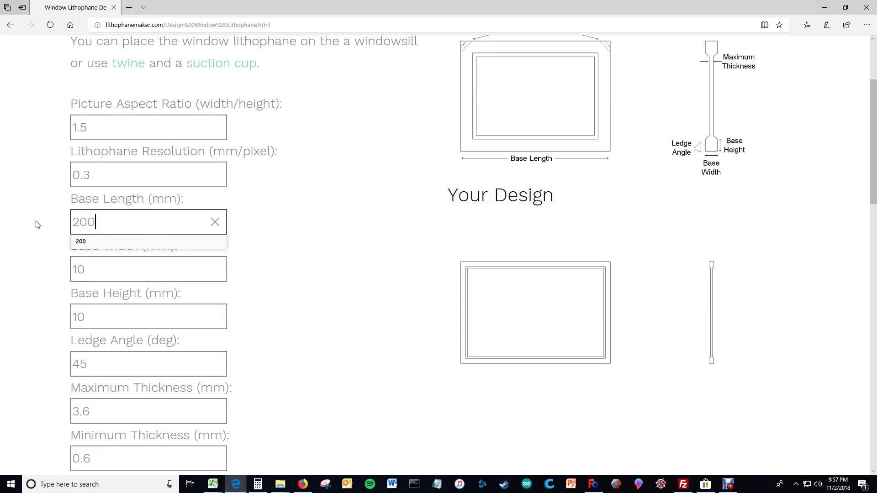
Set both the base width and the base height of the frame to 20 mm.
click(108, 266)
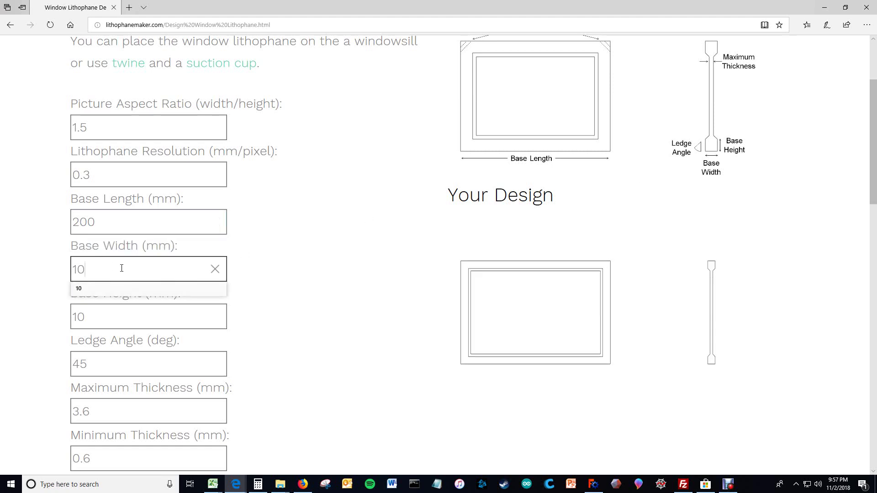
drag(113, 274, 2, 270)
text(20)
click(192, 321)
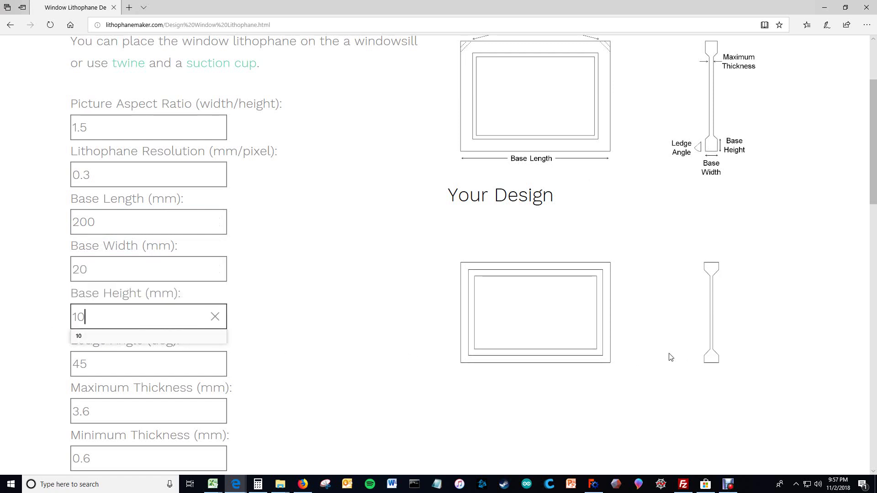
drag(89, 320, 35, 310)
text(20)
click(140, 369)
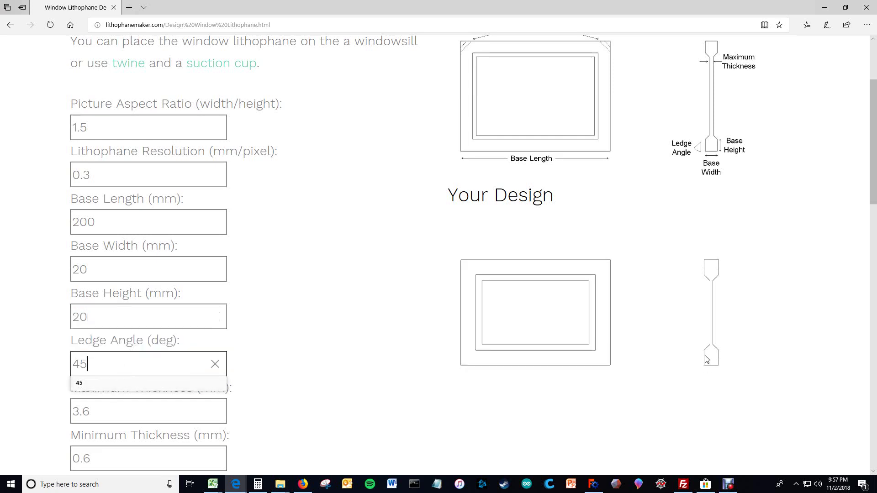
Set the ledge angle of the frame to 60 degrees.
click(110, 410)
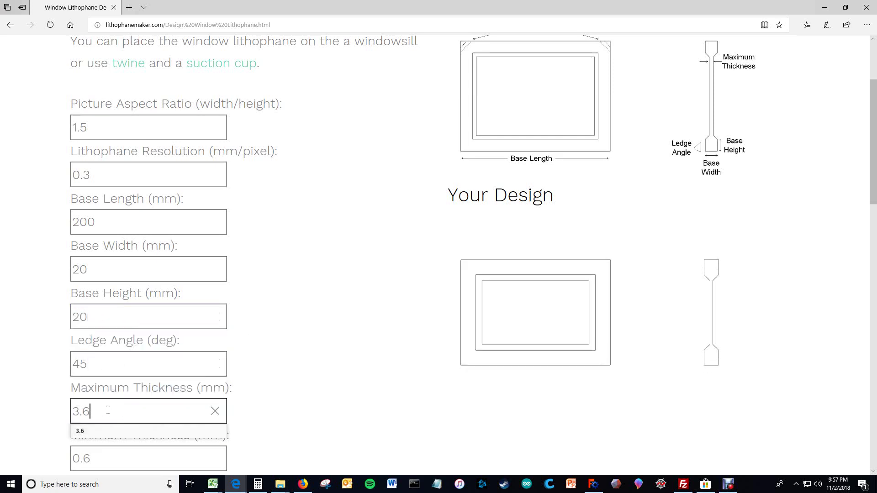
click(71, 365)
double_click(70, 365)
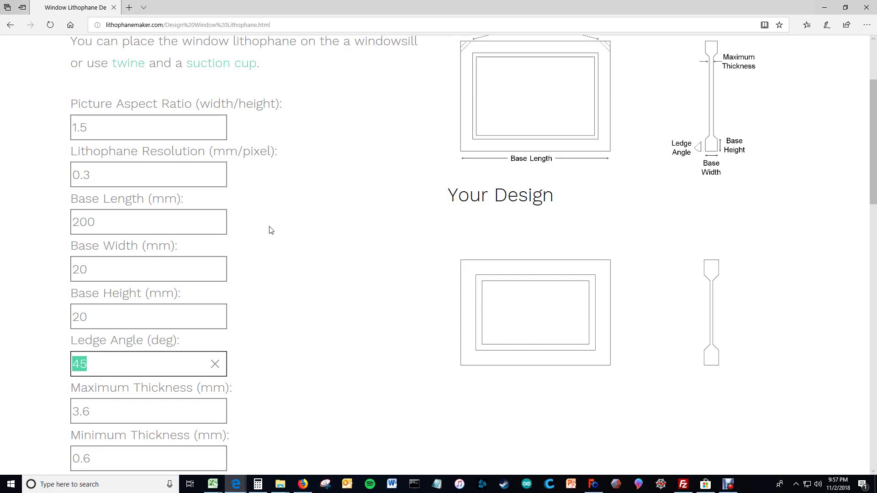
text(60)
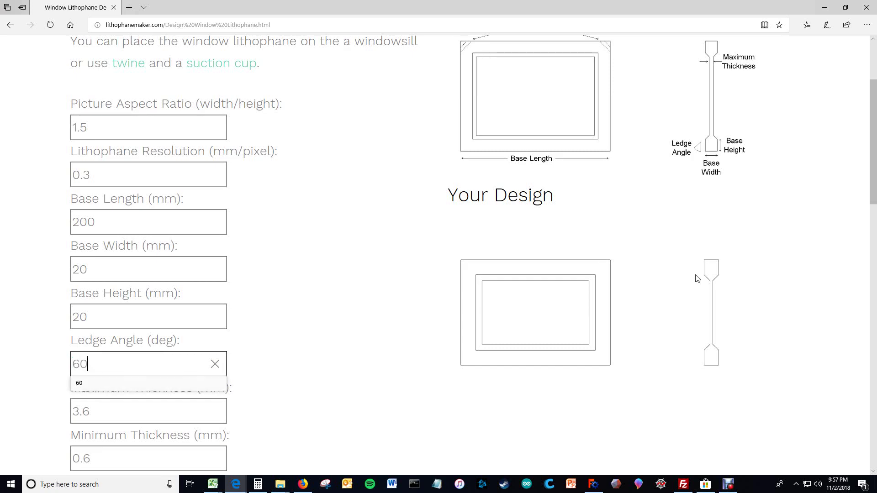
click(108, 421)
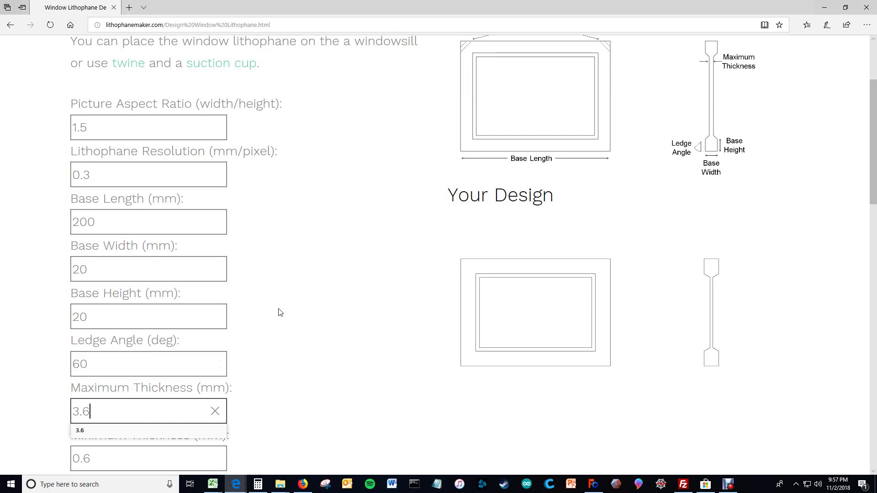
click(131, 362)
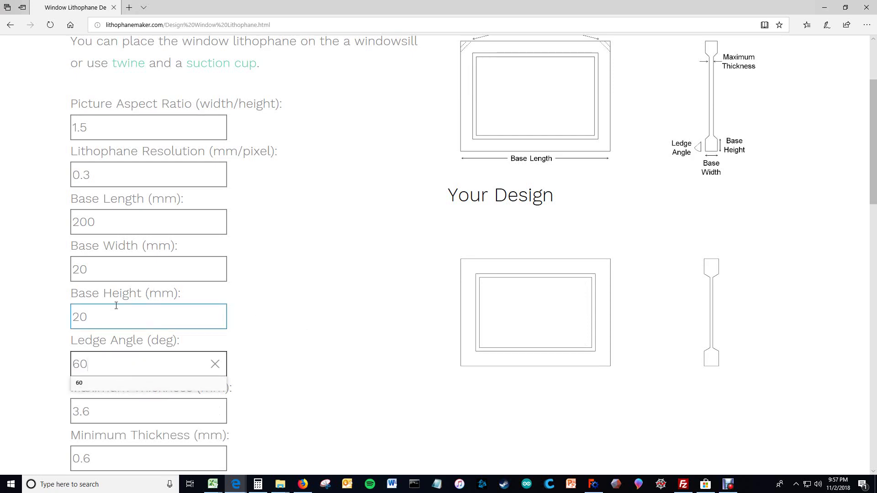
Review the maximum and minimum thickness settings against the labelled design schematic.
scroll(117, 307, down, 2)
click(110, 346)
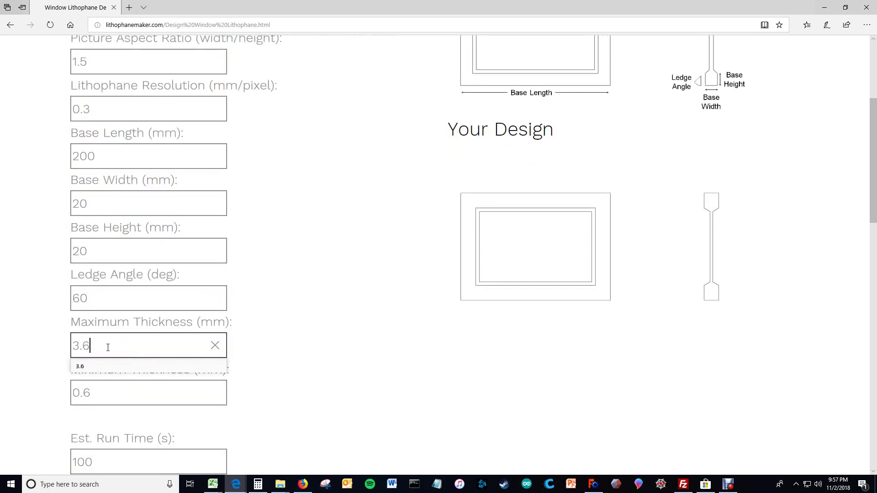
click(109, 386)
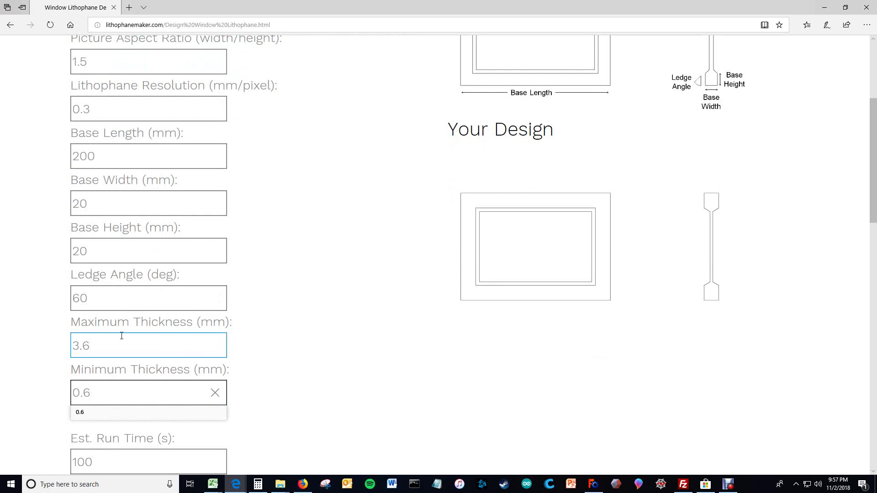
click(277, 292)
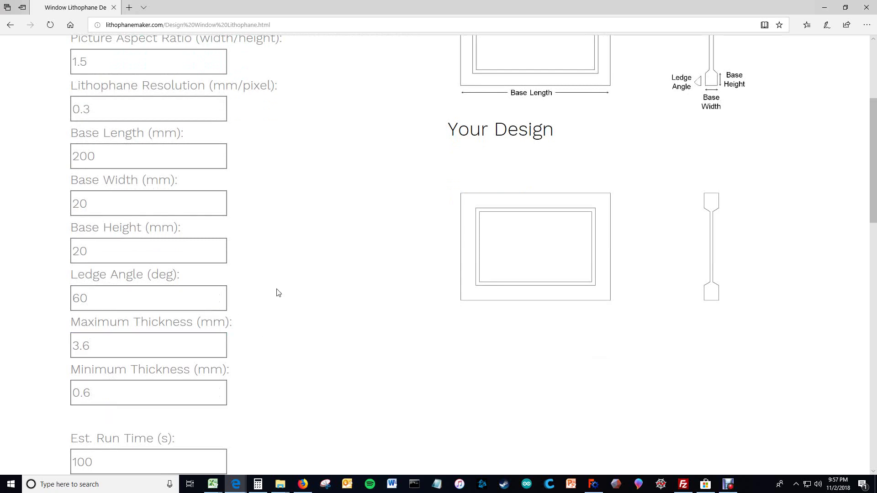
click(151, 348)
click(342, 329)
scroll(346, 321, up, 2)
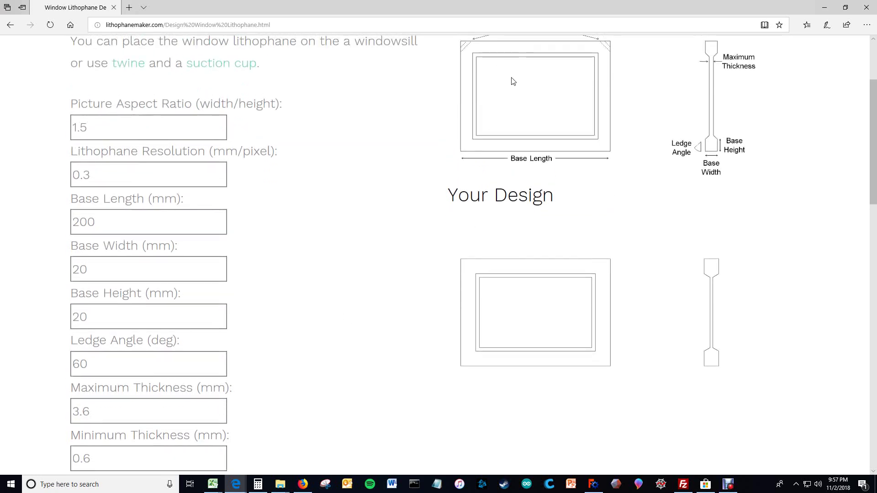
scroll(294, 245, down, 2)
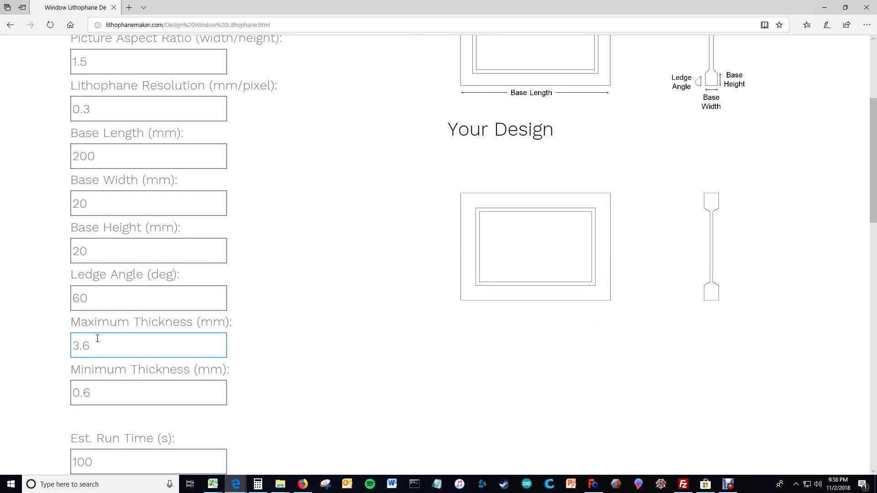
Set the lithophane's minimum thickness to 0.5 mm and its maximum thickness to 3.5 mm.
click(108, 393)
drag(84, 394, 91, 398)
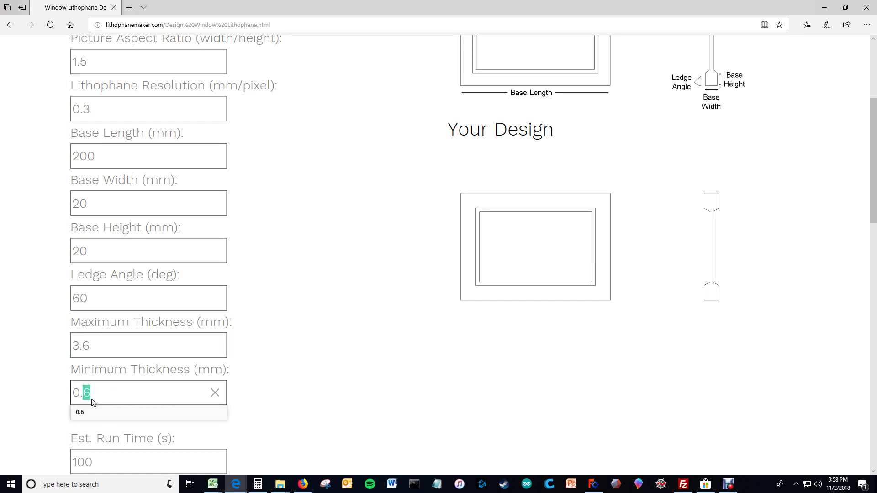
text(5)
click(112, 347)
drag(91, 345, 86, 344)
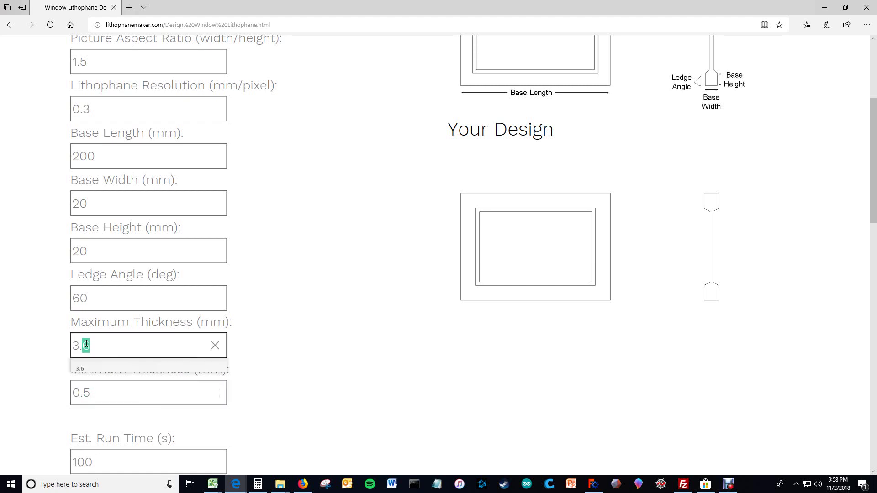
text(5)
click(103, 386)
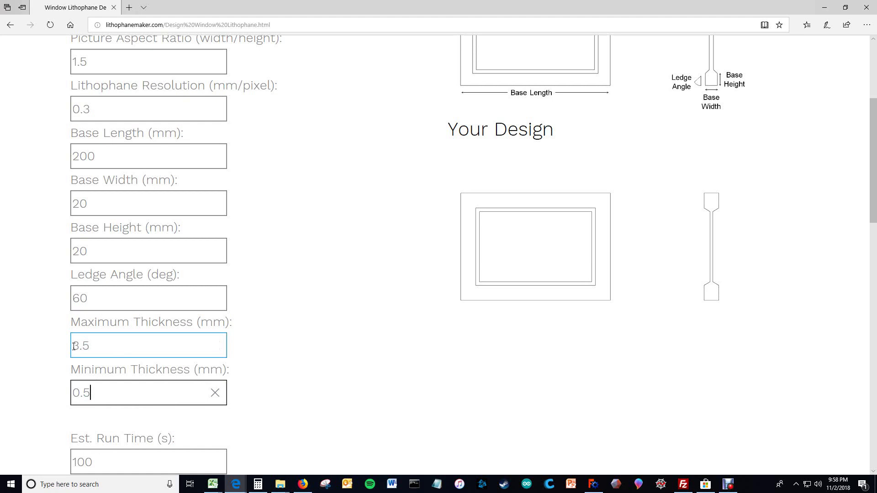
drag(74, 346, 92, 346)
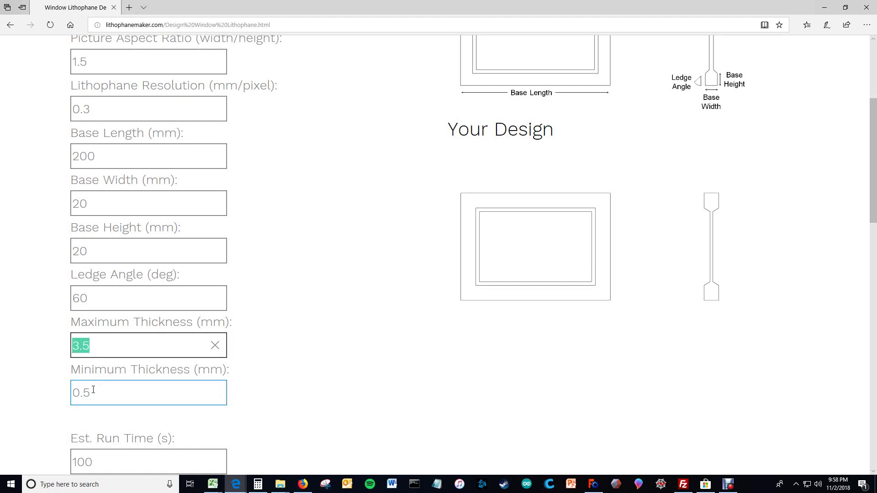
drag(93, 391, 72, 392)
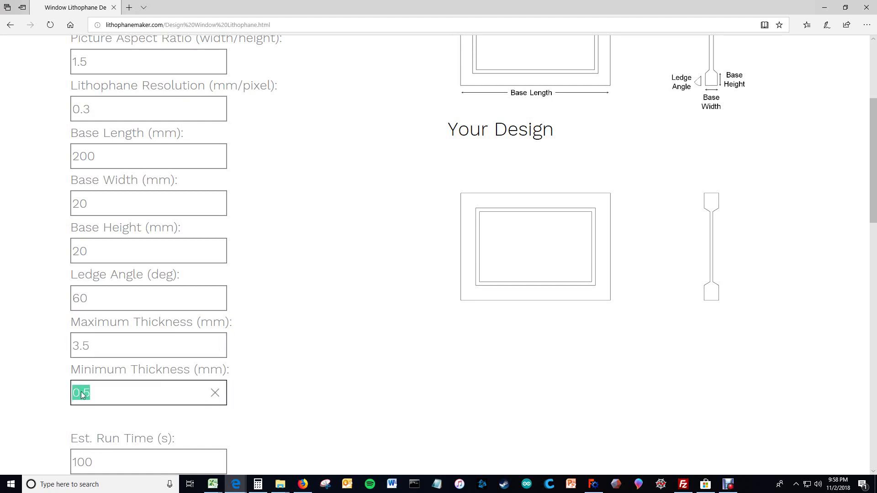
click(306, 387)
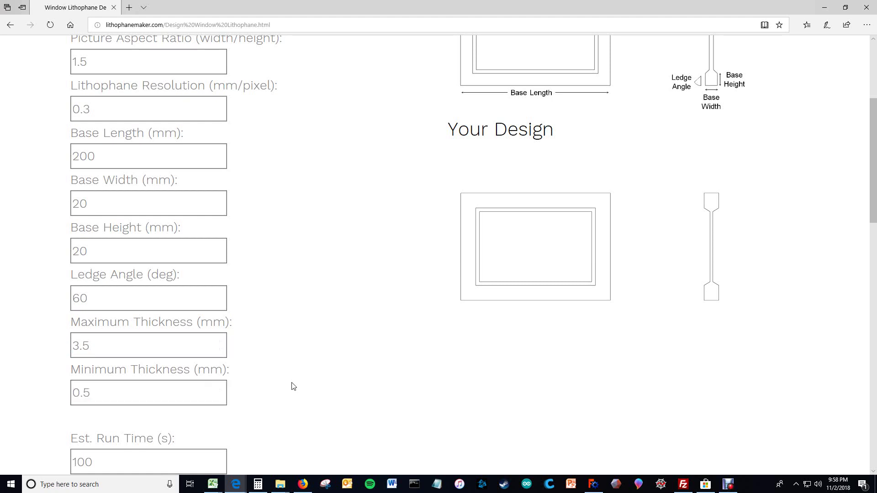
drag(95, 392, 64, 393)
drag(114, 346, 77, 345)
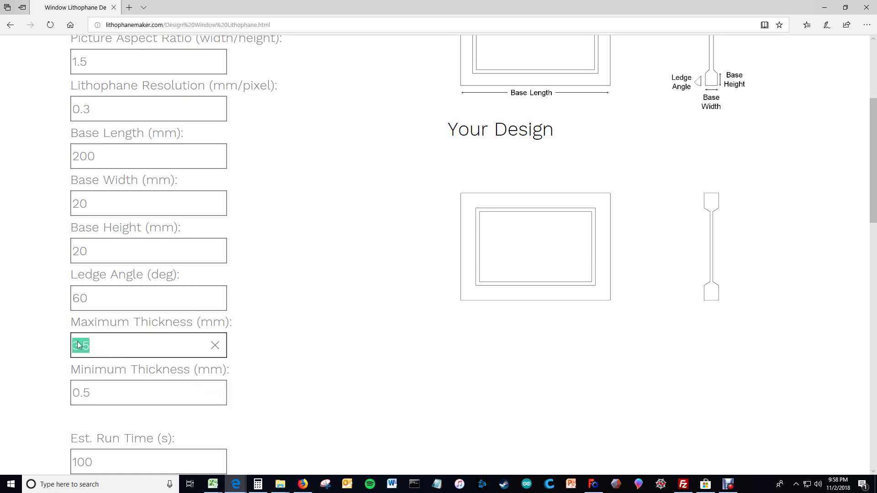
click(310, 336)
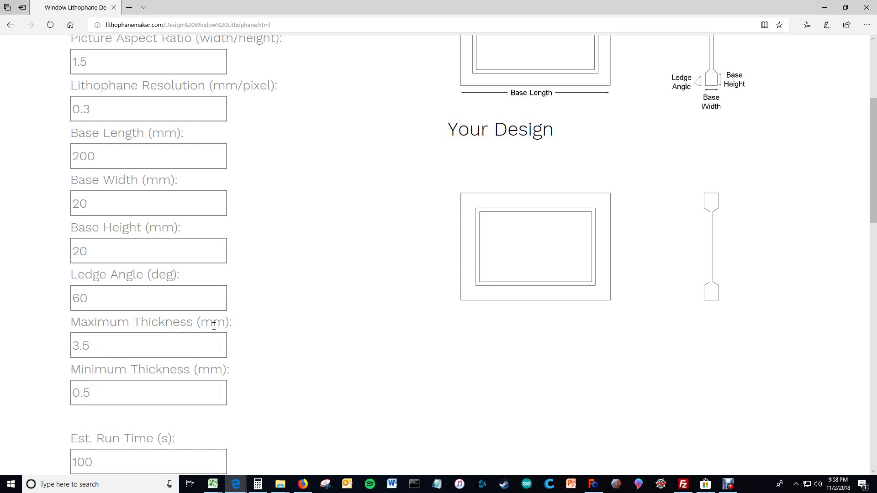
Examine the estimated run time and estimated file size for the lithophane together with the design settings.
scroll(228, 326, down, 4)
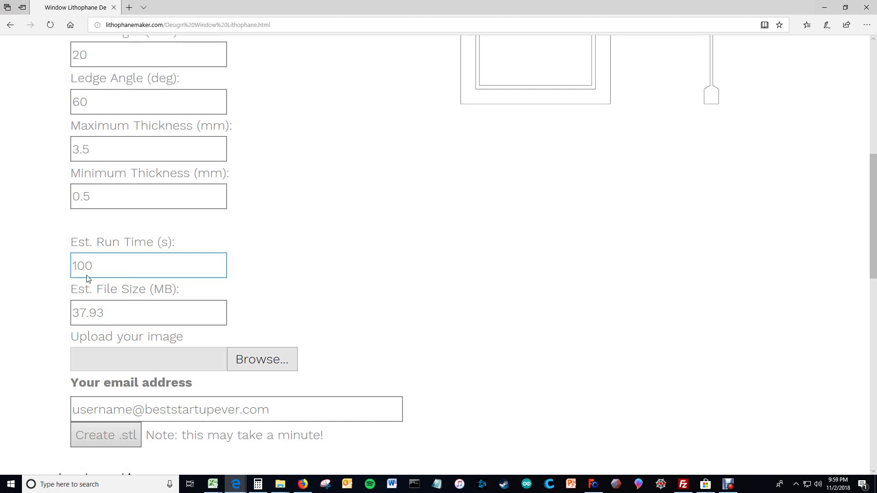
drag(103, 269, 69, 268)
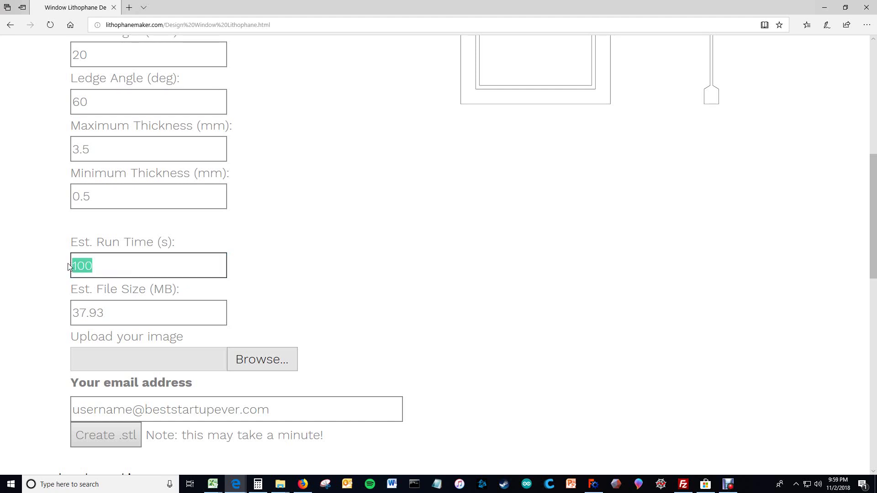
click(285, 239)
scroll(285, 239, up, 9)
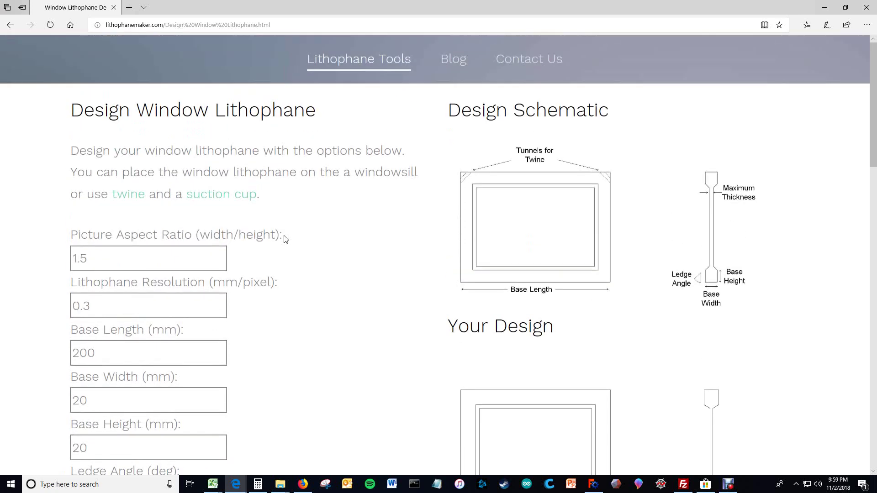
scroll(285, 238, down, 10)
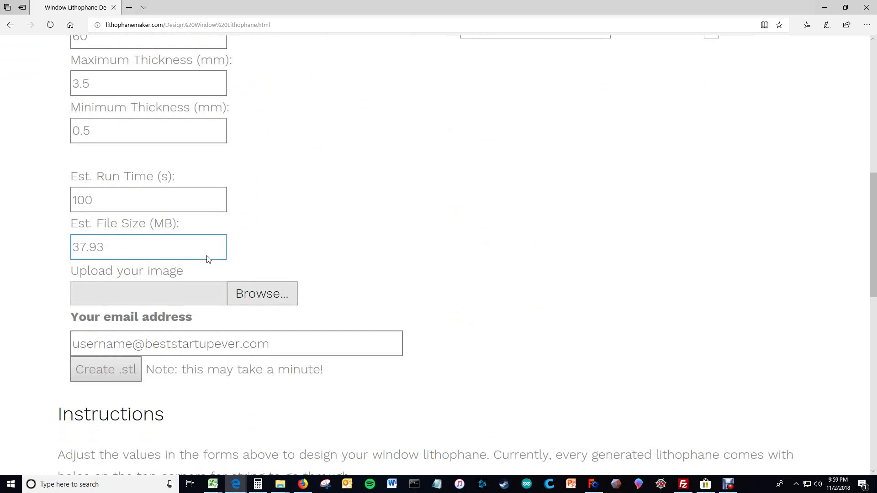
scroll(285, 259, down, 2)
scroll(286, 259, up, 7)
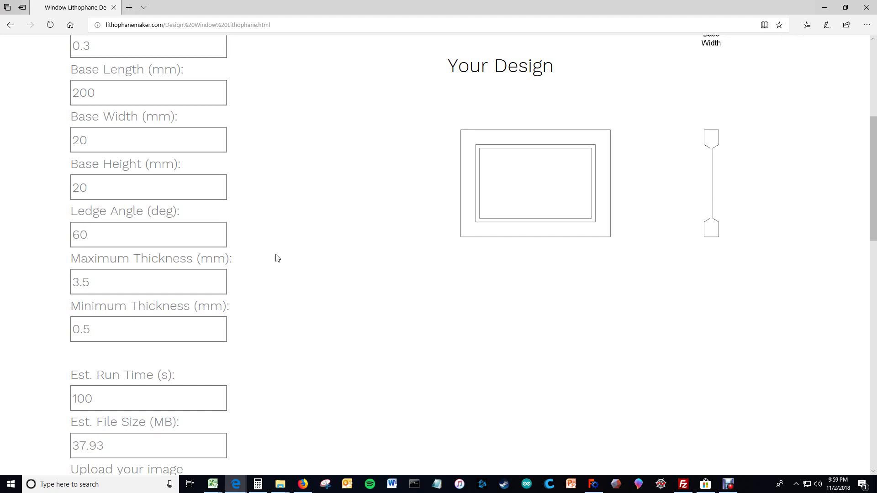
scroll(277, 258, down, 4)
click(80, 208)
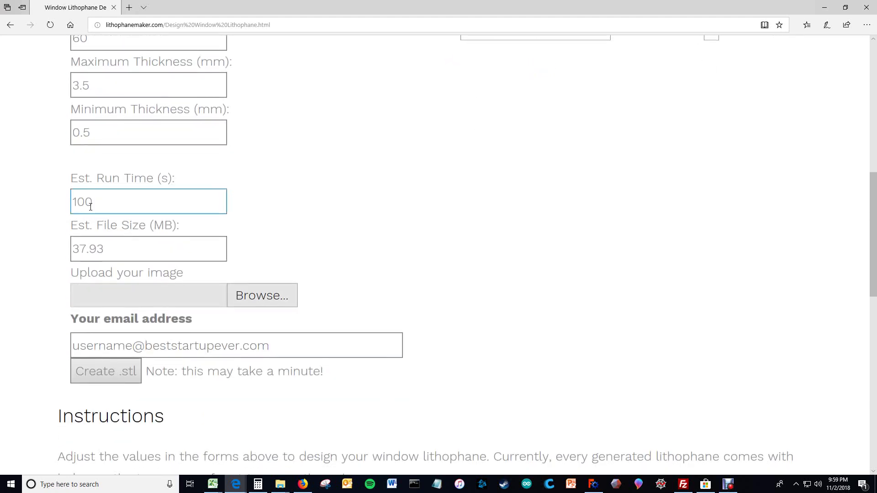
drag(91, 206, 76, 206)
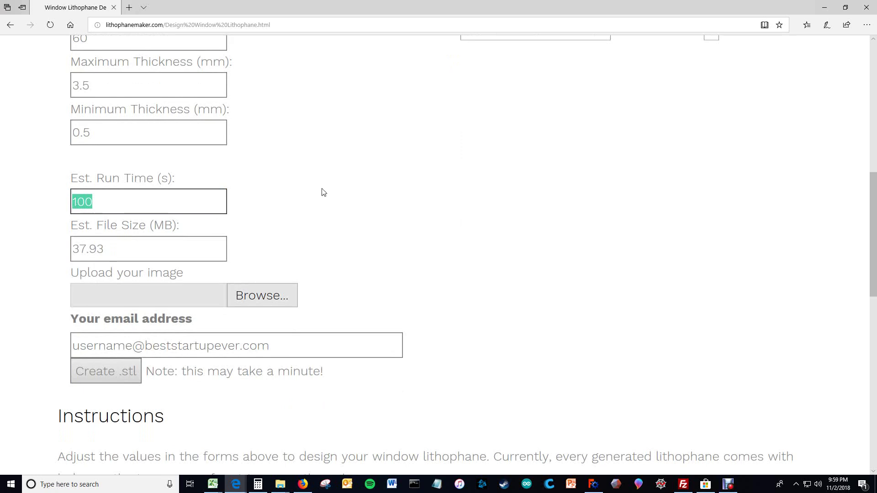
scroll(290, 187, up, 8)
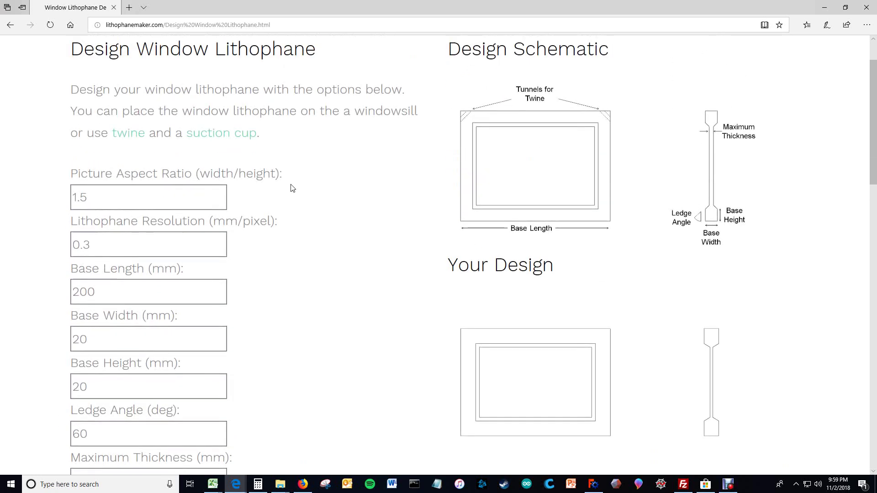
scroll(292, 188, down, 7)
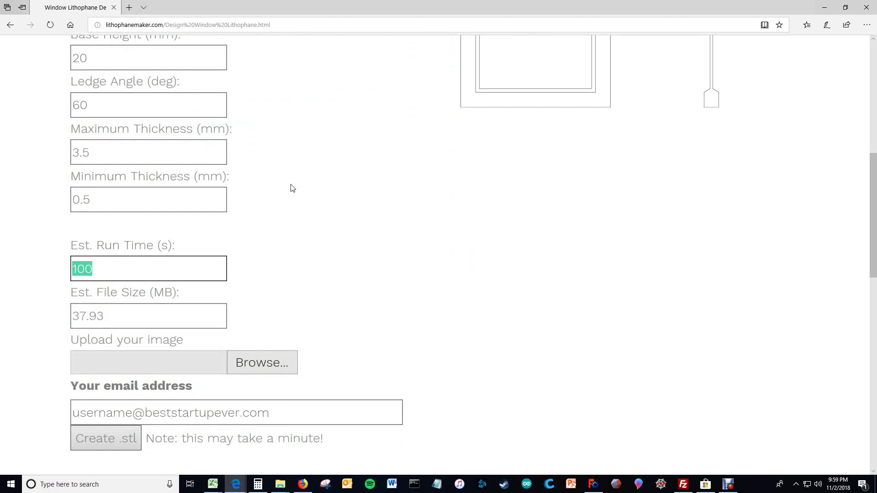
drag(120, 311, 66, 316)
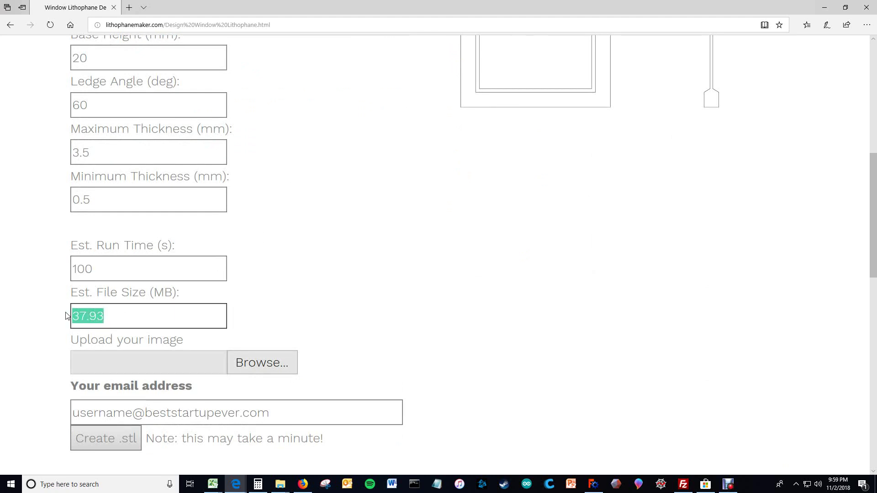
click(273, 281)
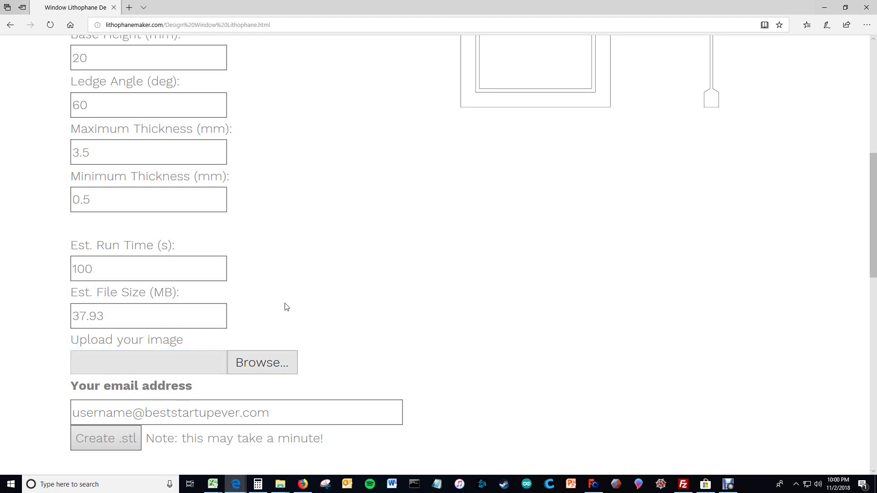
scroll(264, 251, up, 7)
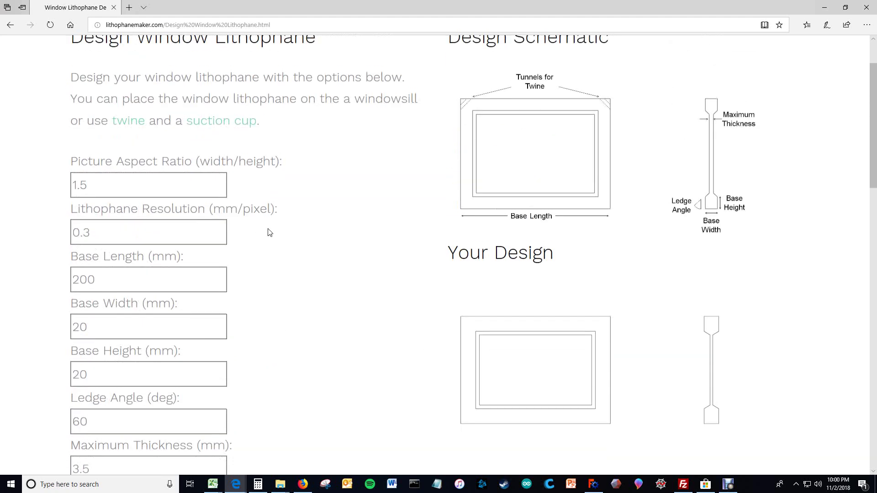
scroll(324, 223, up, 1)
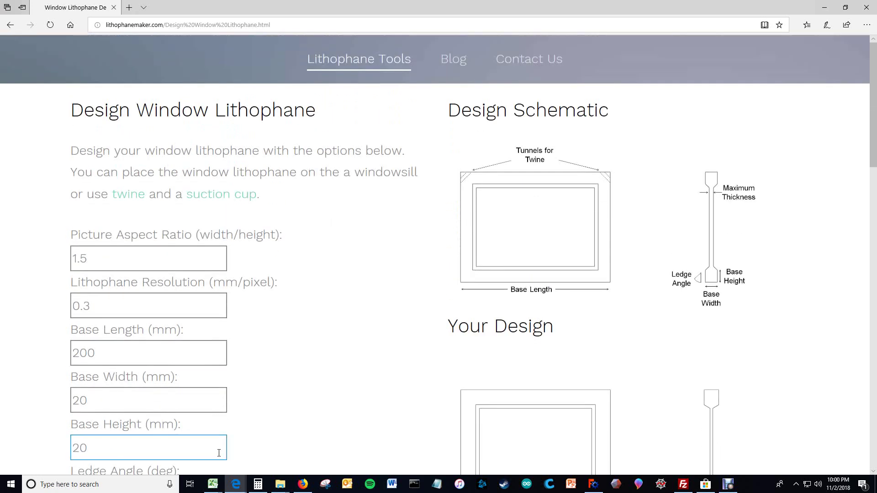
scroll(283, 381, down, 6)
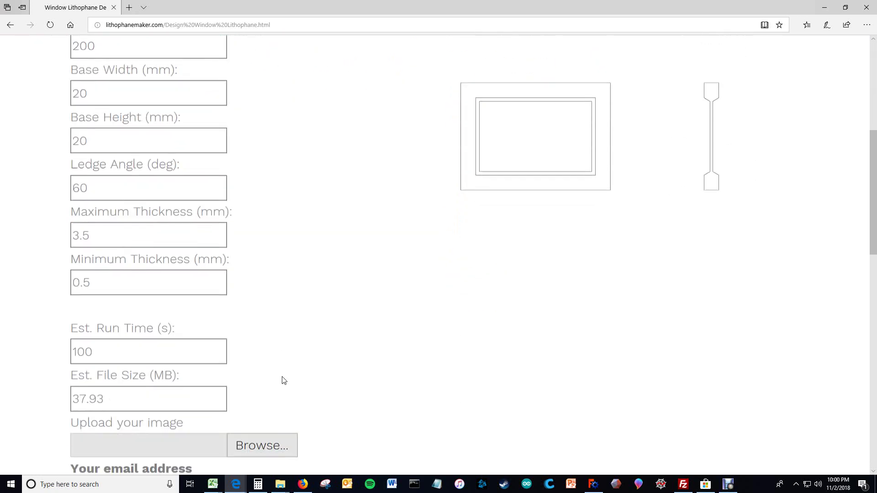
Read the Instructions section that explains each window lithophane design parameter, from picture aspect ratio to maximum and minimum thickness.
scroll(284, 381, down, 4)
scroll(284, 381, down, 4)
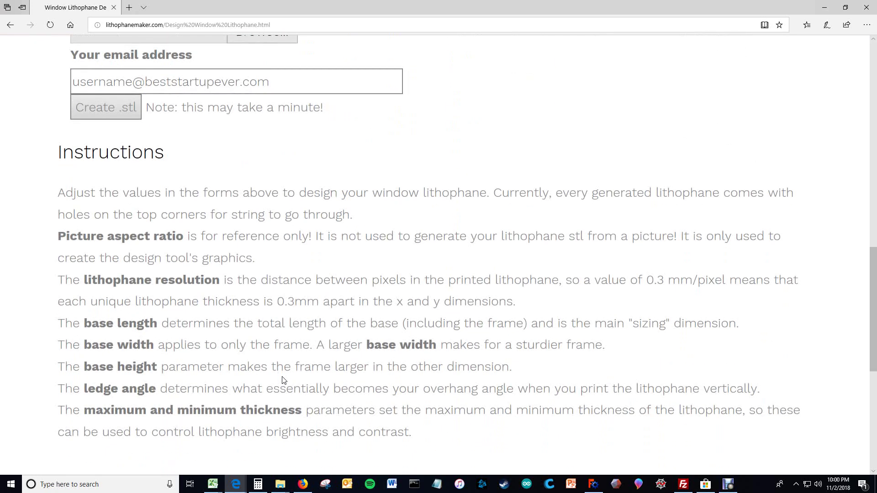
drag(411, 430, 44, 189)
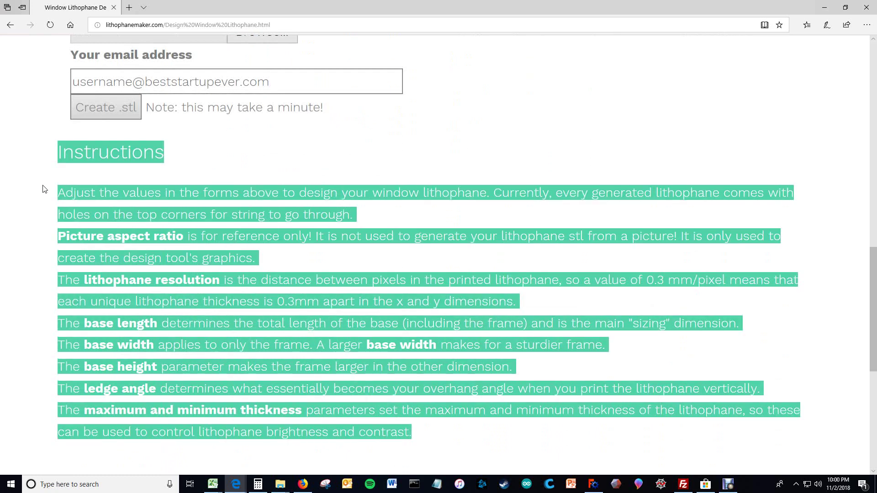
click(86, 201)
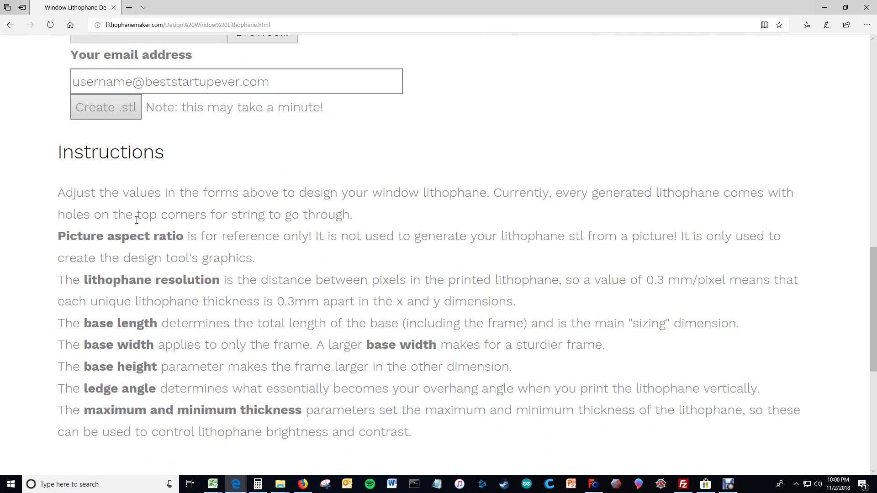
scroll(315, 252, up, 5)
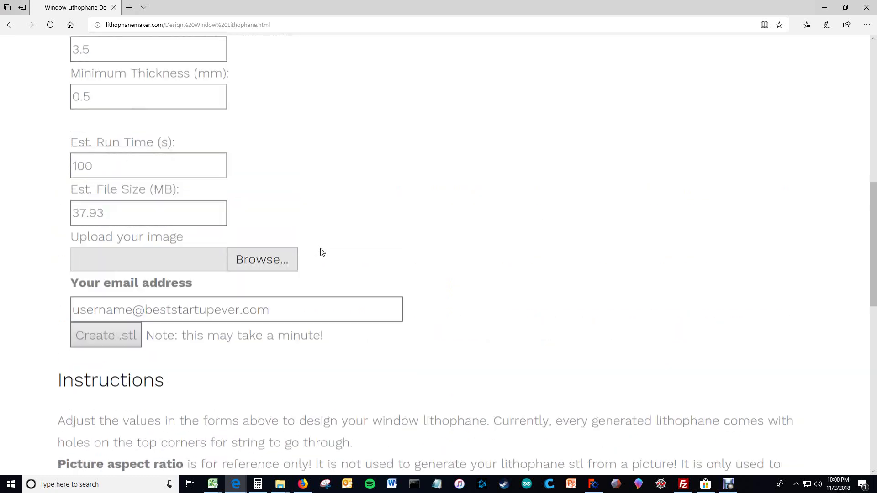
scroll(319, 252, down, 5)
scroll(307, 254, down, 1)
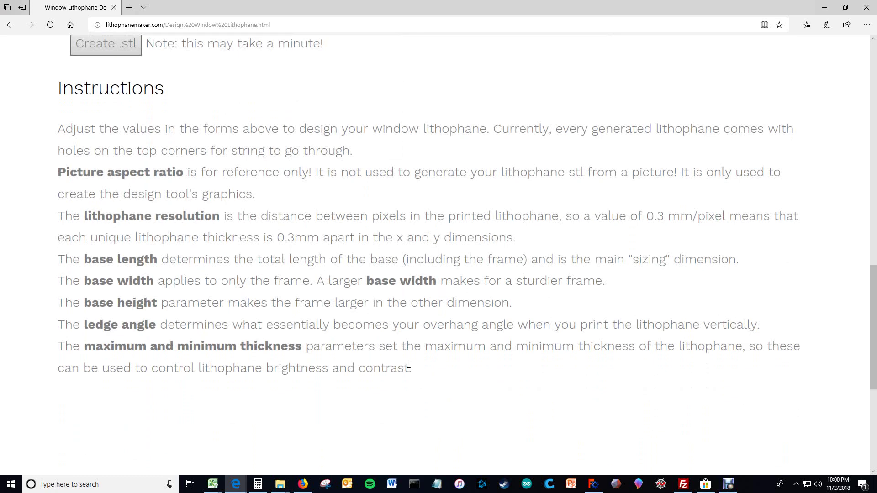
Go to the site's Contact Us section and highlight the support e-mail address and the notice about reporting problems.
middle_click(465, 385)
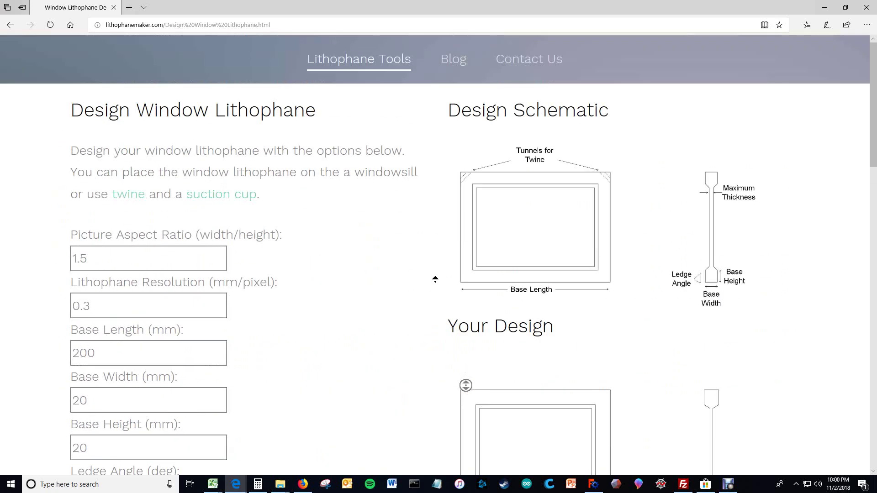
middle_click(435, 280)
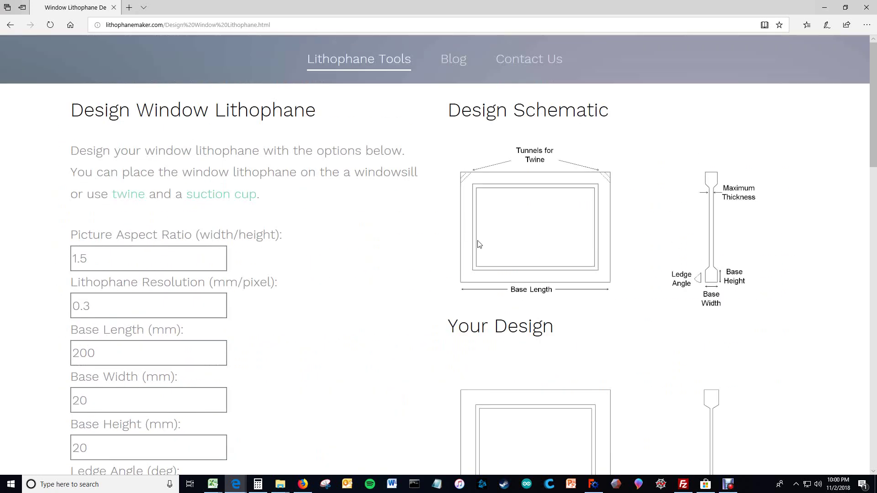
click(512, 64)
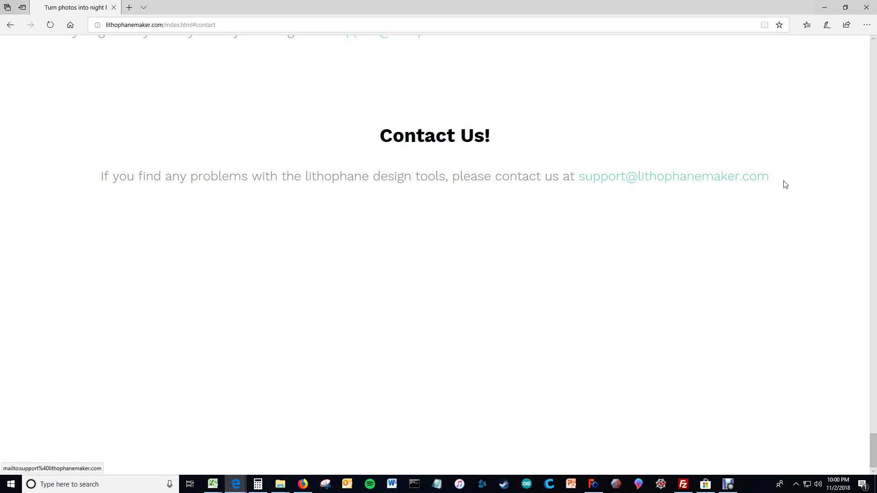
drag(783, 182, 578, 175)
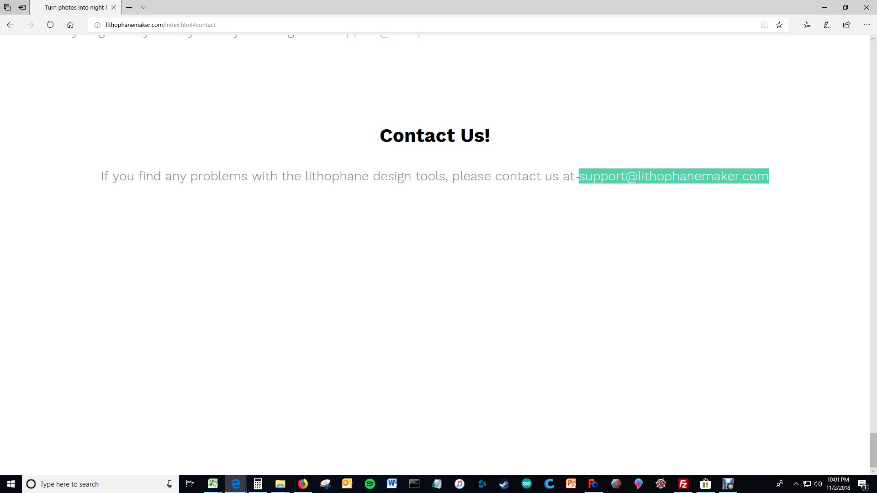
drag(577, 175, 381, 135)
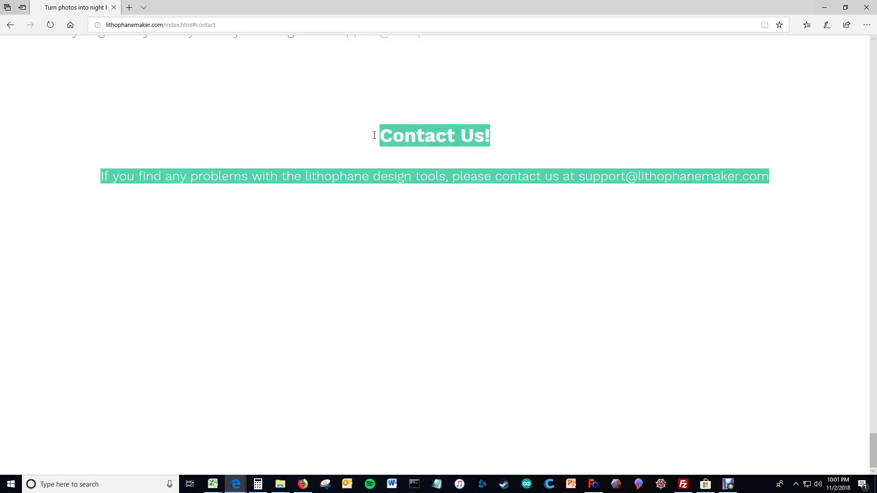
click(391, 138)
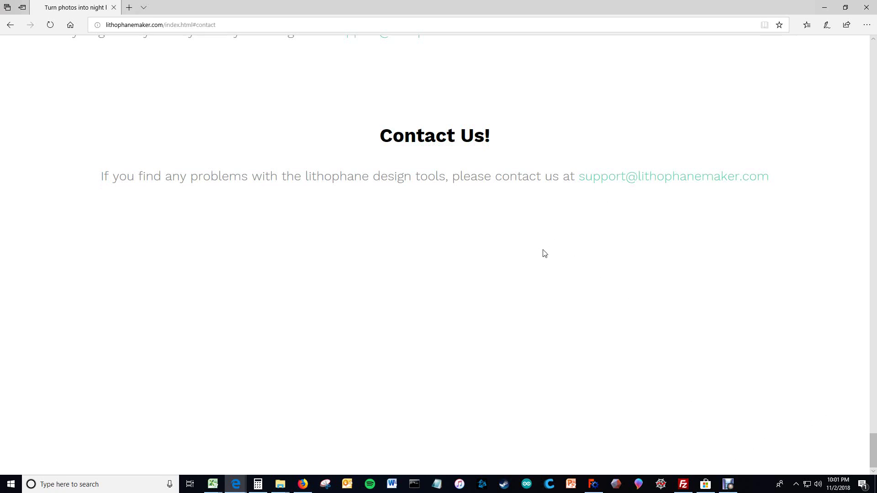
scroll(455, 204, up, 3)
scroll(455, 204, up, 4)
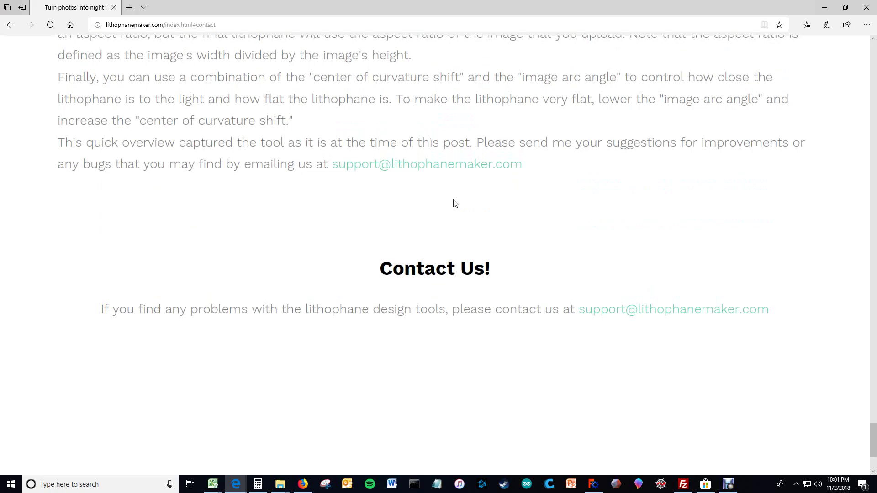
scroll(453, 203, up, 15)
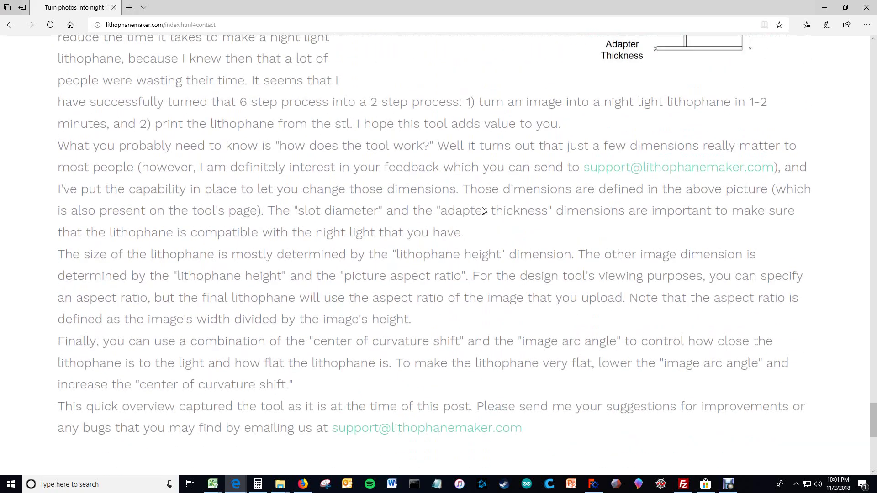
click(728, 486)
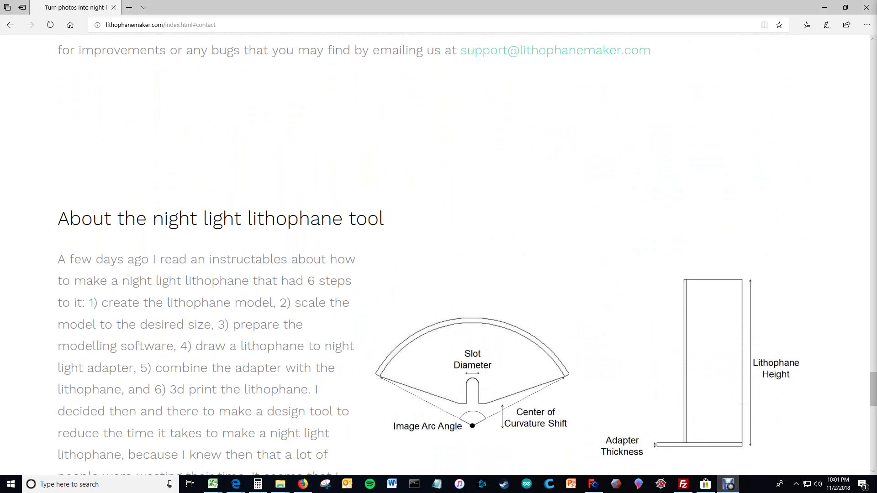